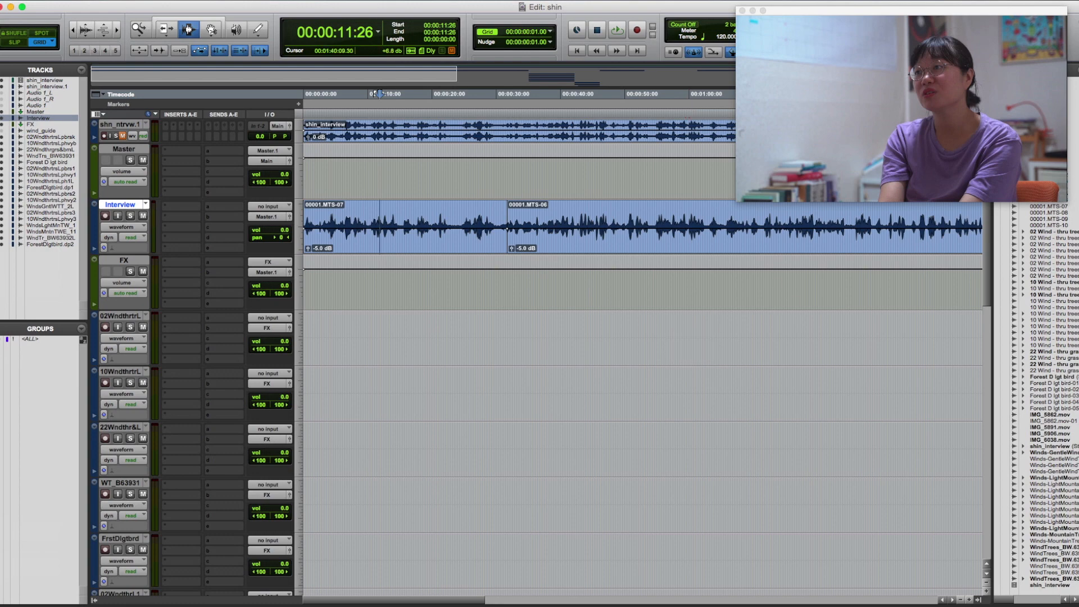
Switch to the Envelope.tiff diagram in Preview and deselect the sustain label.
{"action": "left_click_drag", "start_coordinate": [1078, 5], "coordinate": [483, 1]}
{"action": "left_click", "coordinate": [486, 134]}
{"action": "left_click", "coordinate": [513, 177]}
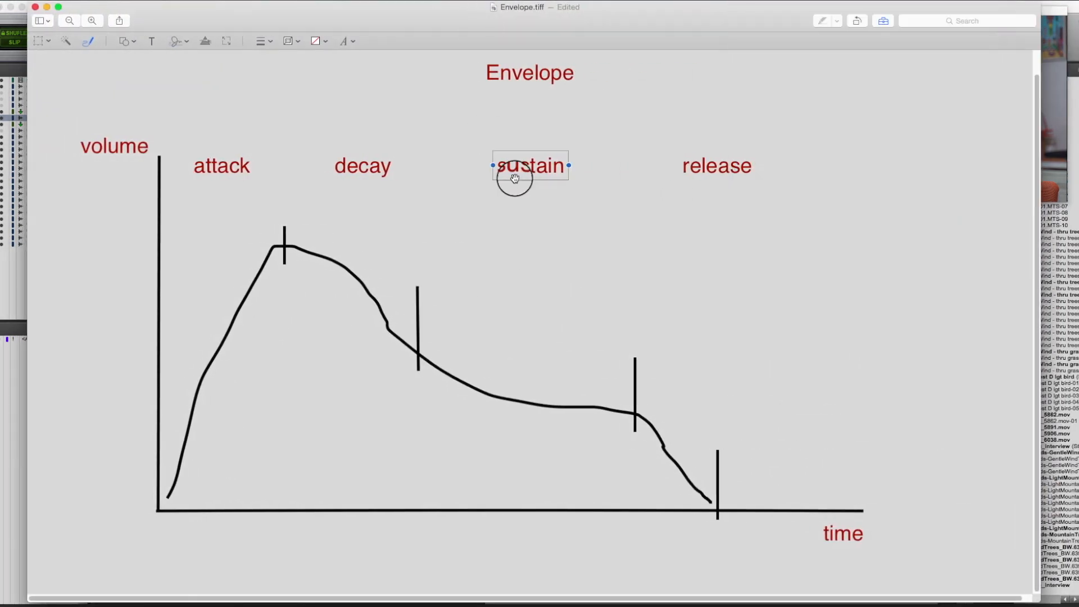
{"action": "left_click", "coordinate": [591, 246]}
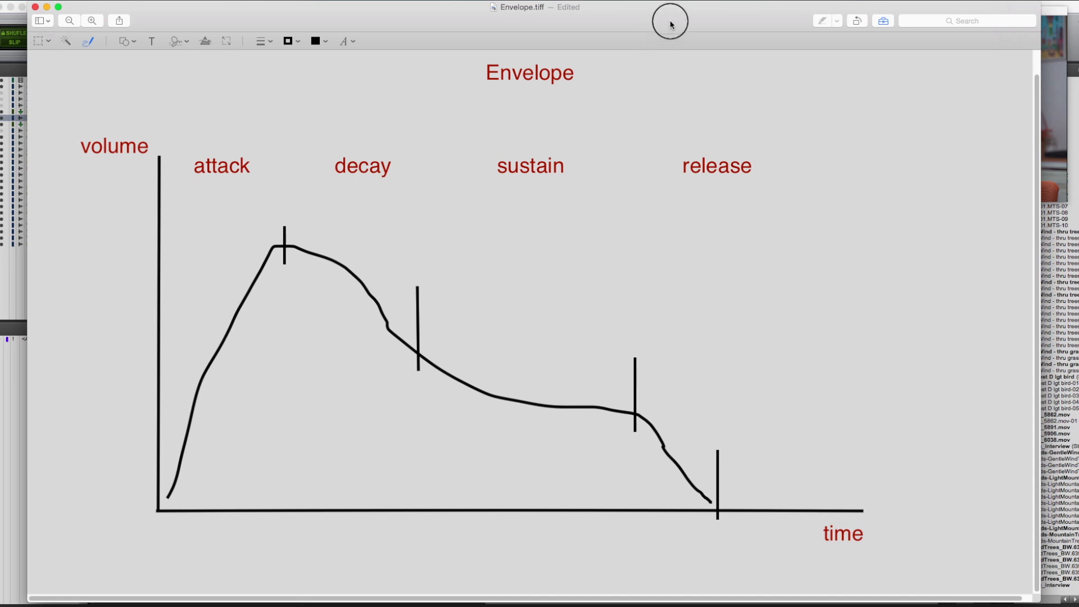
{"action": "left_click_drag", "start_coordinate": [670, 19], "coordinate": [673, 19]}
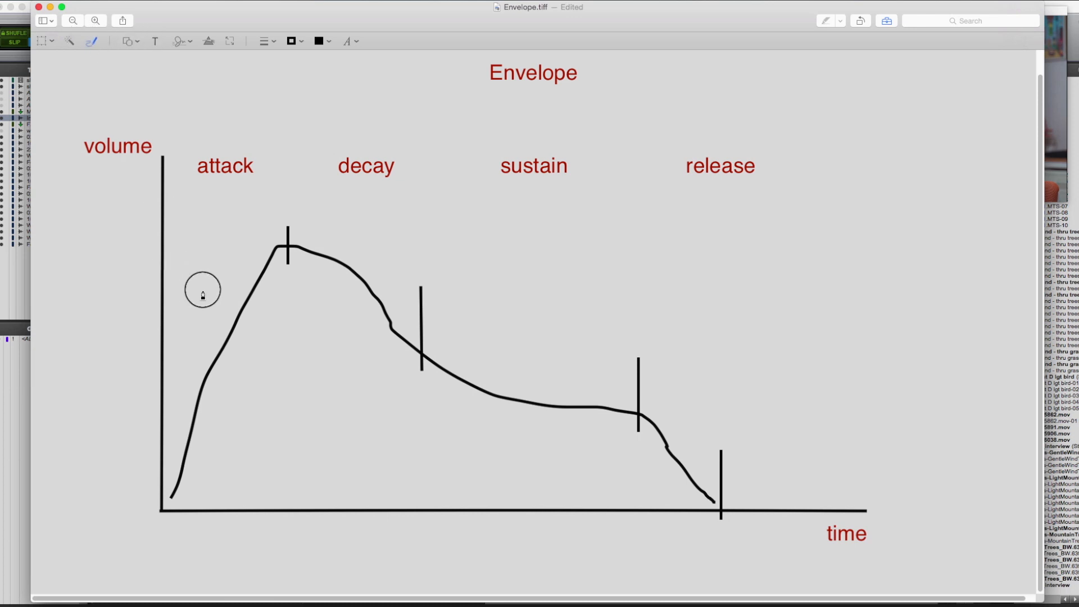
Sketch a horizontal line across the attack slope, an arc under the decay peak and a sagging curve below the sustain section; close the image.
{"action": "left_click_drag", "start_coordinate": [150, 307], "coordinate": [343, 307]}
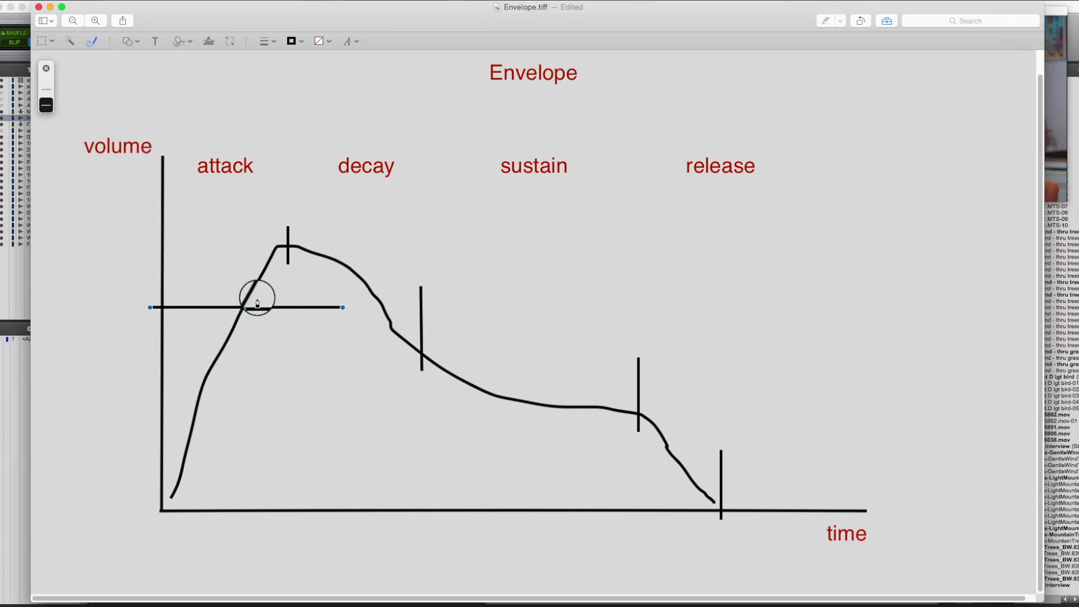
{"action": "mouse_move", "coordinate": [257, 298]}
{"action": "left_mouse_down"}
{"action": "mouse_move", "coordinate": [294, 280]}
{"action": "mouse_move", "coordinate": [385, 311]}
{"action": "left_mouse_up"}
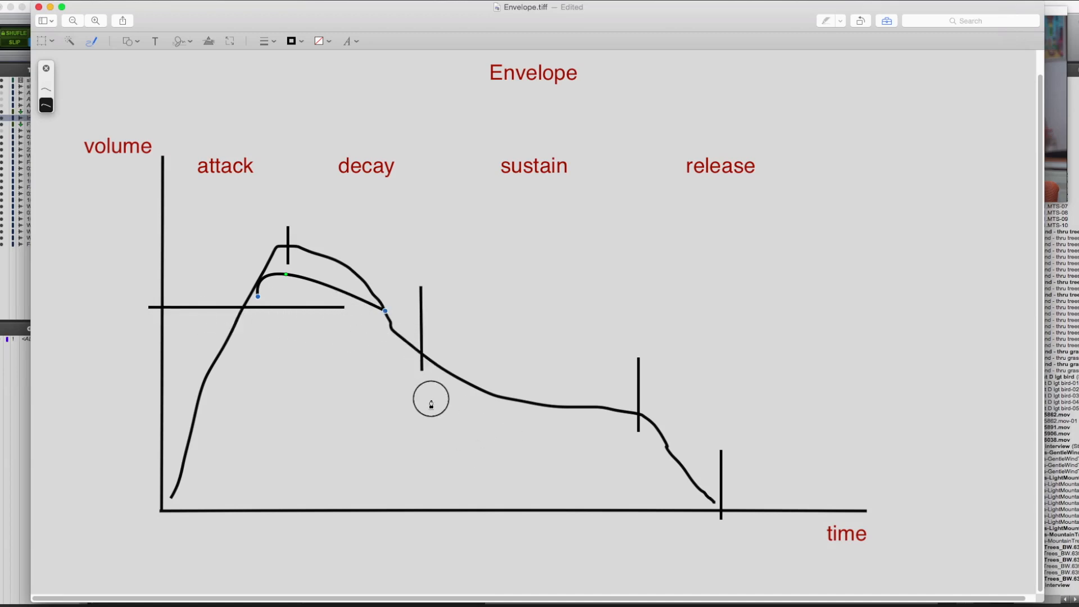
{"action": "mouse_move", "coordinate": [429, 393]}
{"action": "left_mouse_down"}
{"action": "mouse_move", "coordinate": [598, 481]}
{"action": "mouse_move", "coordinate": [649, 441]}
{"action": "left_mouse_up"}
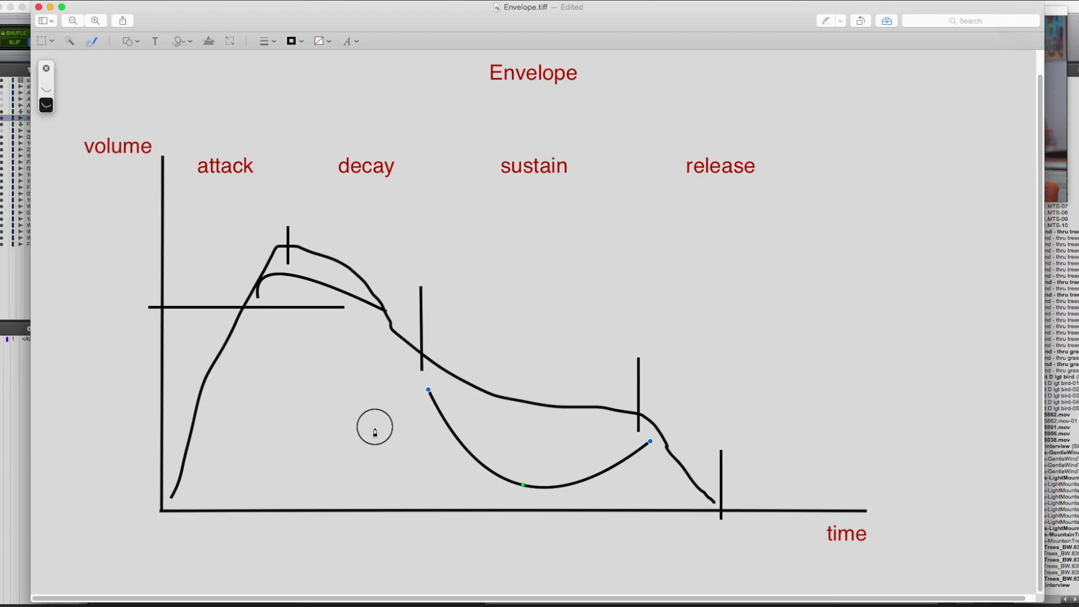
{"action": "left_click", "coordinate": [38, 7]}
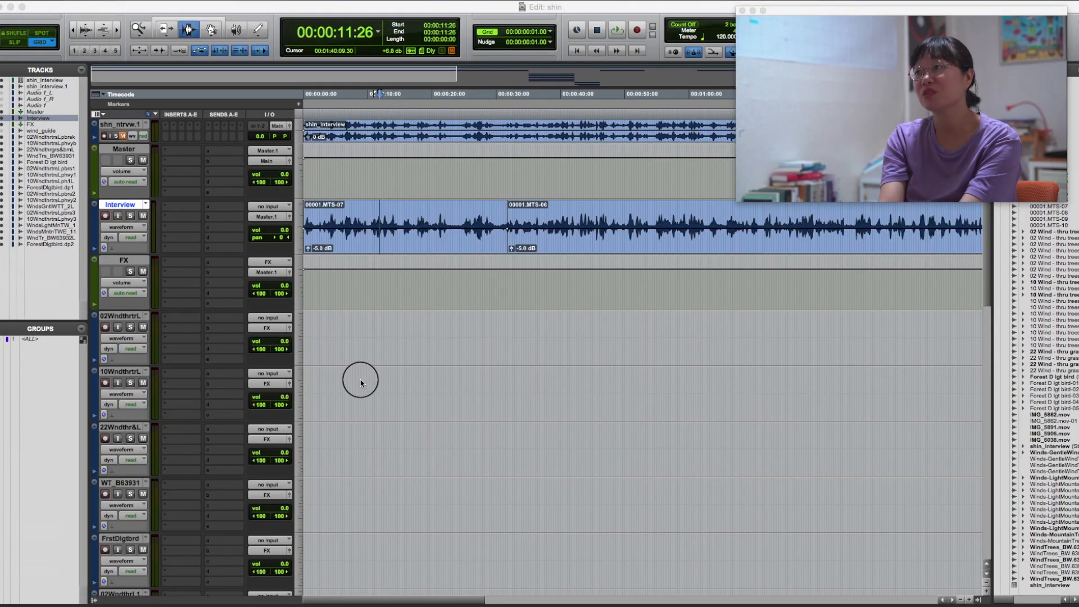
Play the uncompressed Interview track from 00:00:11:00 for a few seconds, listening to the voice level.
{"action": "left_click", "coordinate": [370, 357]}
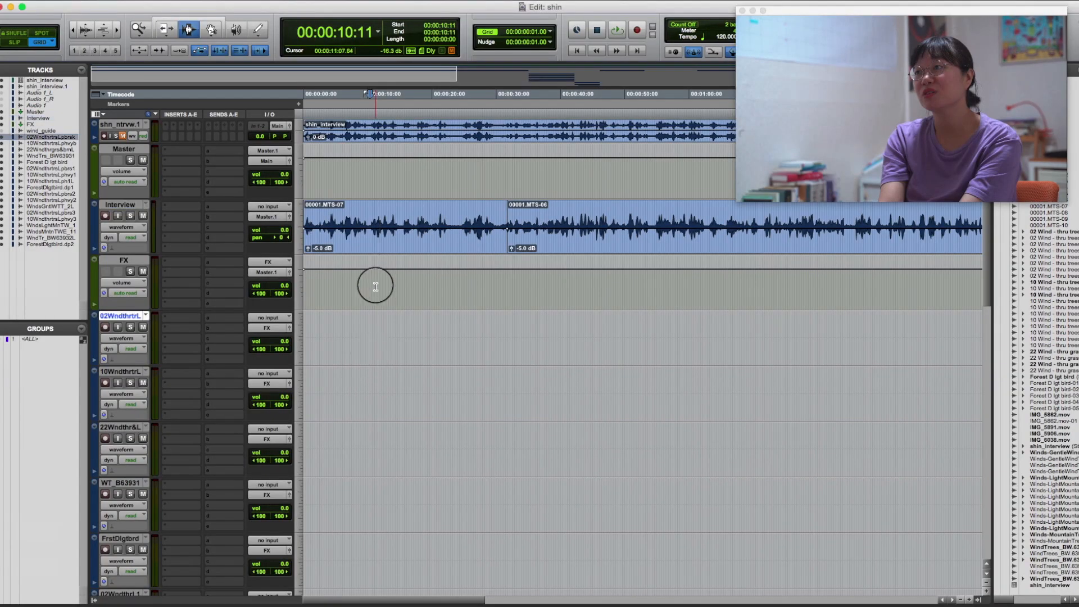
{"action": "left_click", "coordinate": [374, 225]}
{"action": "key", "text": "space"}
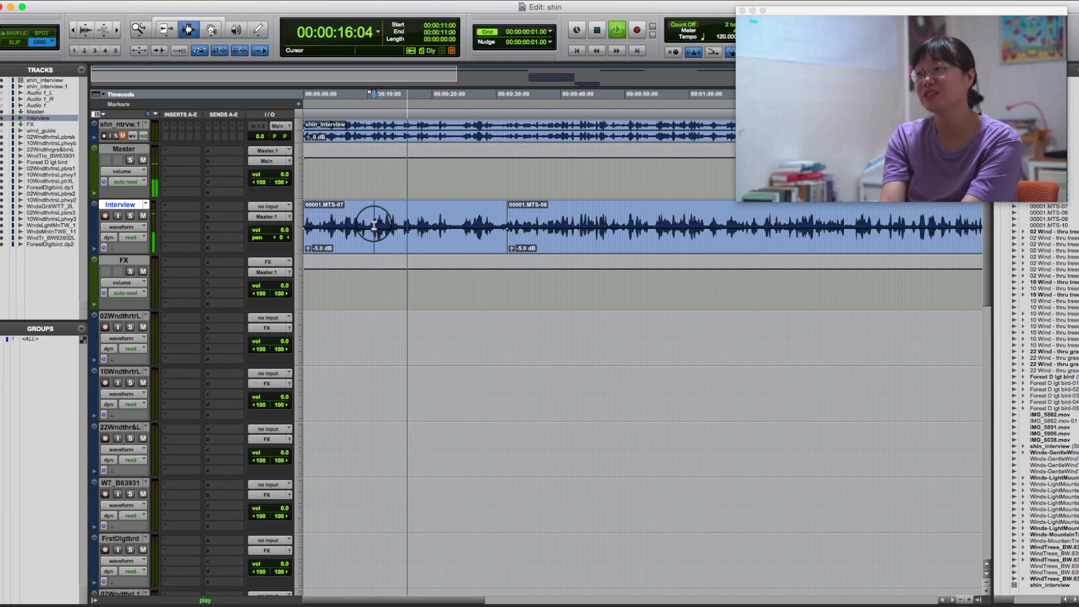
{"action": "key", "text": "space"}
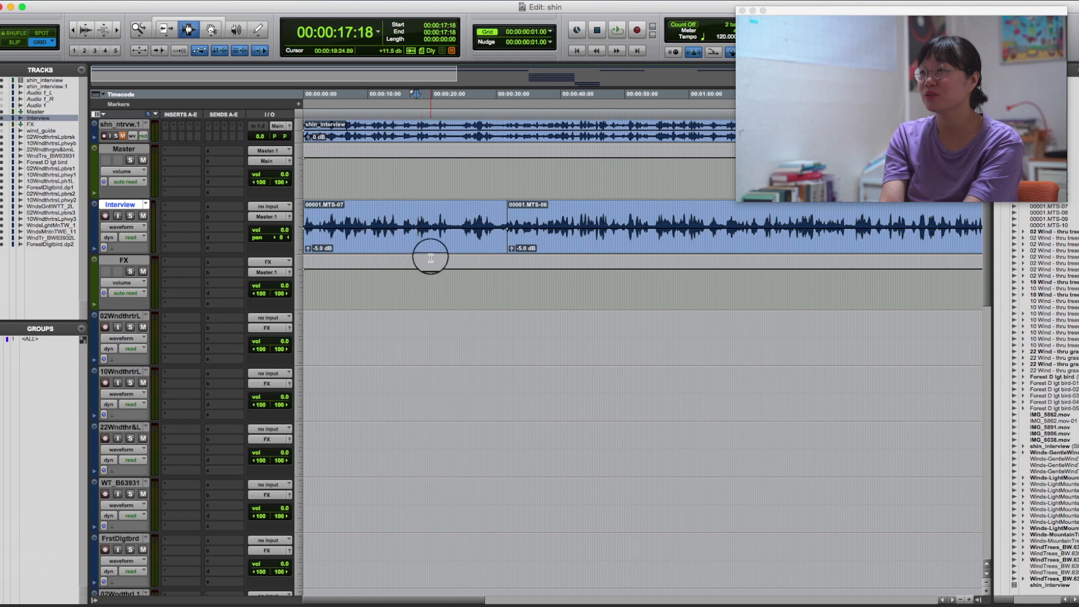
Insert the Dyn3 Compressor/Limiter plug-in in the first insert slot of the Interview track.
{"action": "left_click", "coordinate": [183, 207]}
{"action": "mouse_move", "coordinate": [236, 234]}
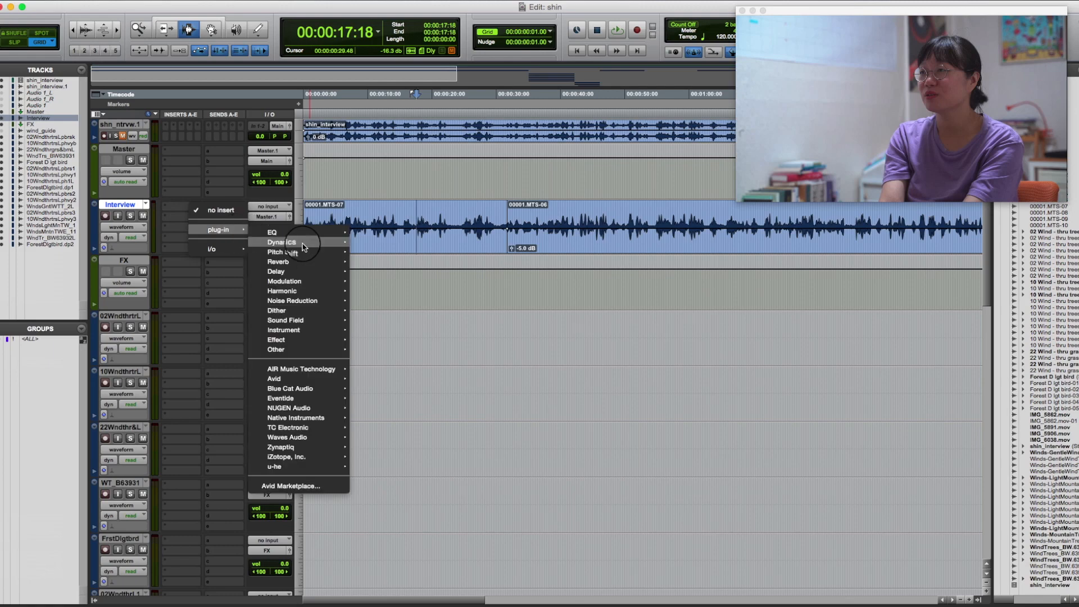
{"action": "mouse_move", "coordinate": [290, 242]}
{"action": "left_click", "coordinate": [414, 204]}
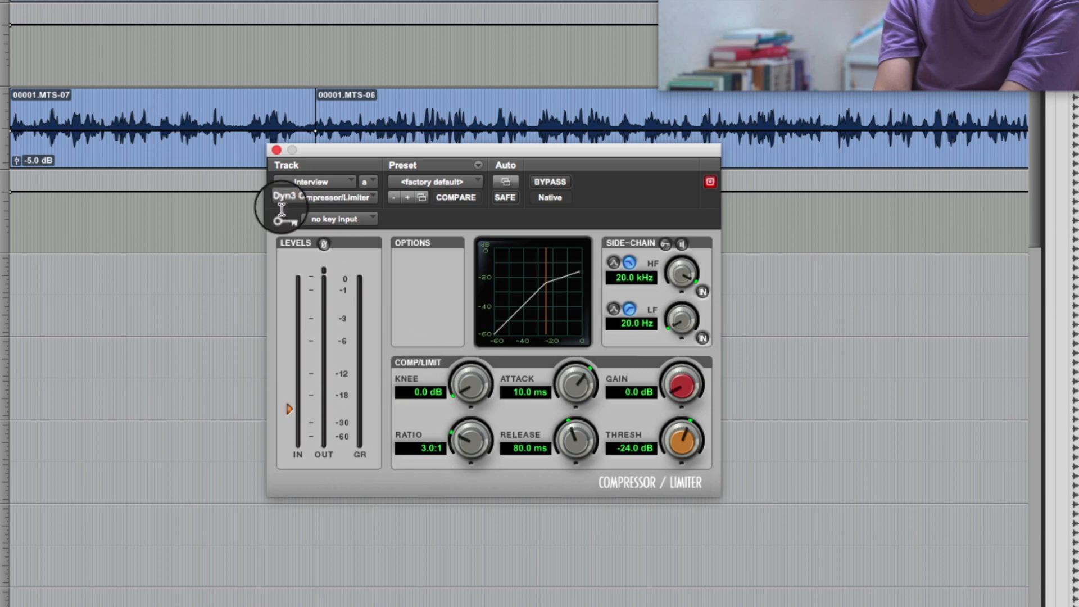
Audition passages of clip 00001.MTS-07 through the compressor, examining its level and gain-reduction meters, and move the plug-in window clear of the waveform.
{"action": "left_click", "coordinate": [179, 137]}
{"action": "key", "text": "space"}
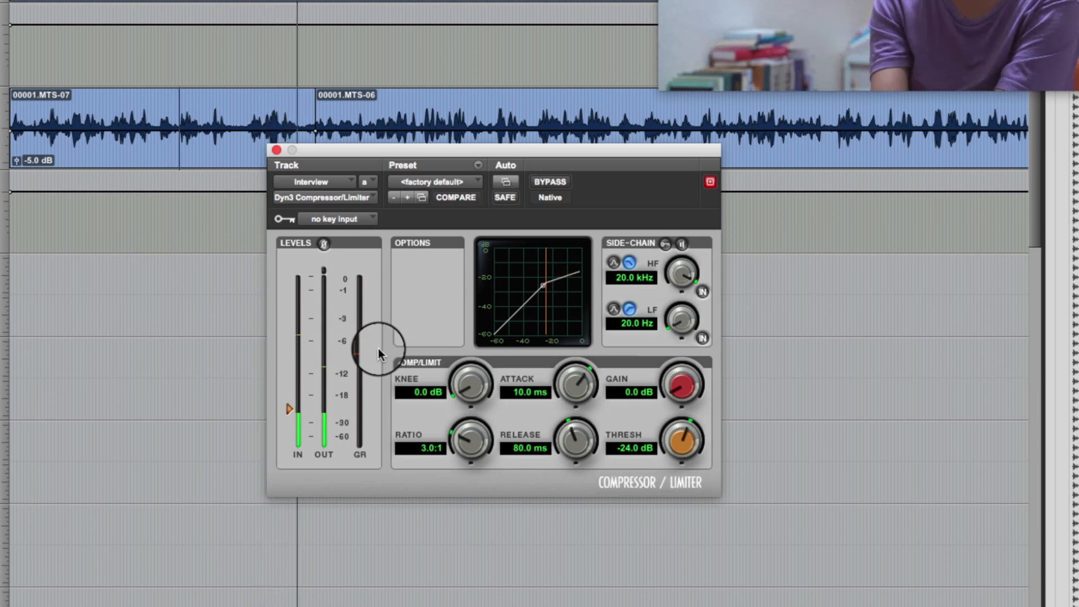
{"action": "key", "text": "space"}
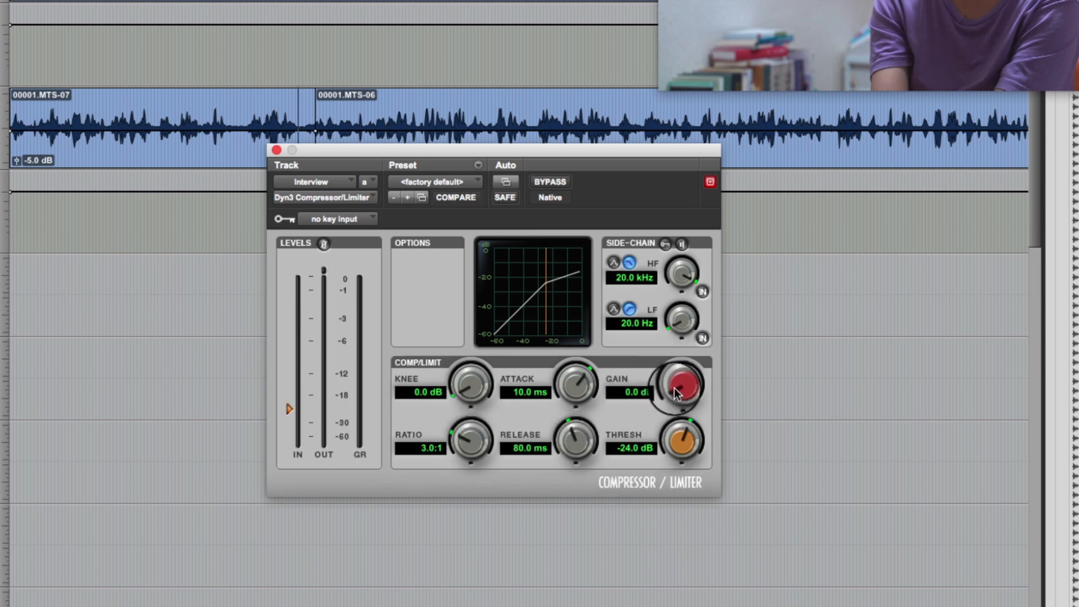
{"action": "mouse_move", "coordinate": [677, 393]}
{"action": "left_mouse_down"}
{"action": "mouse_move", "coordinate": [679, 376]}
{"action": "mouse_move", "coordinate": [673, 409]}
{"action": "left_mouse_up"}
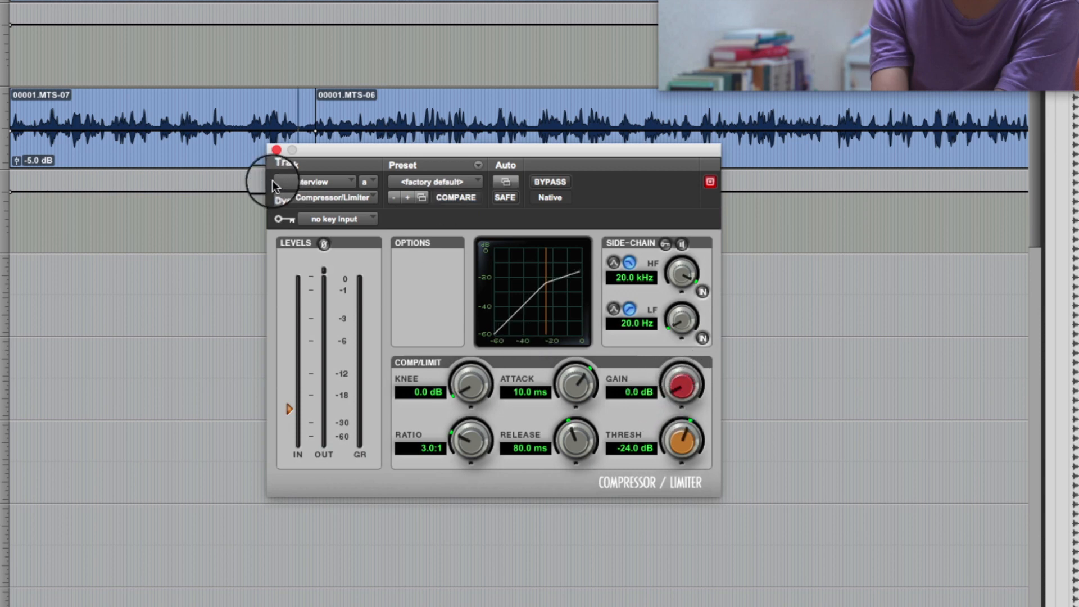
{"action": "left_click", "coordinate": [194, 144]}
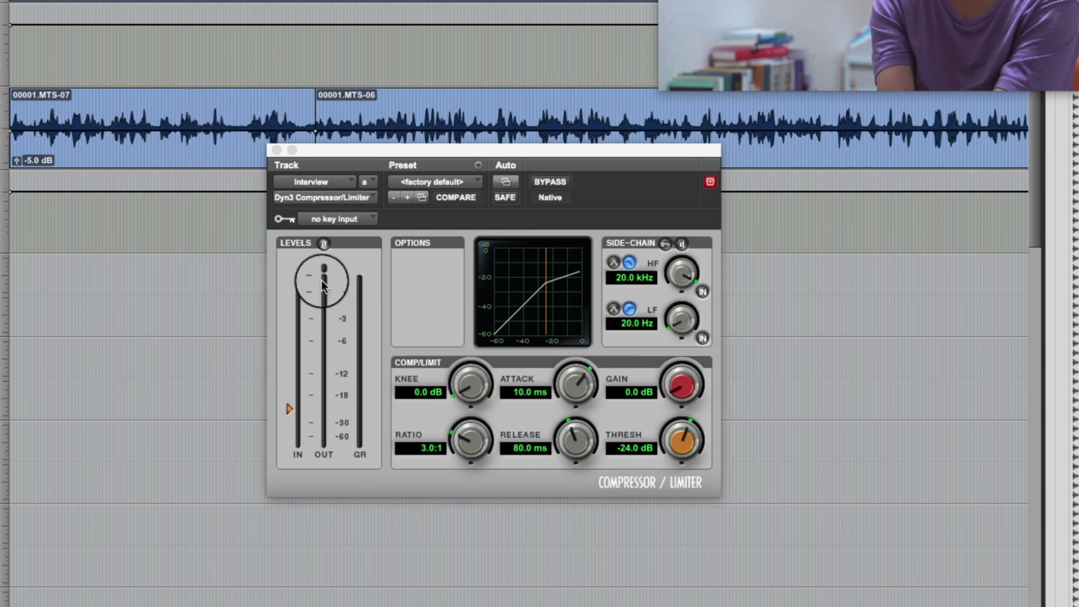
{"action": "left_click", "coordinate": [158, 122]}
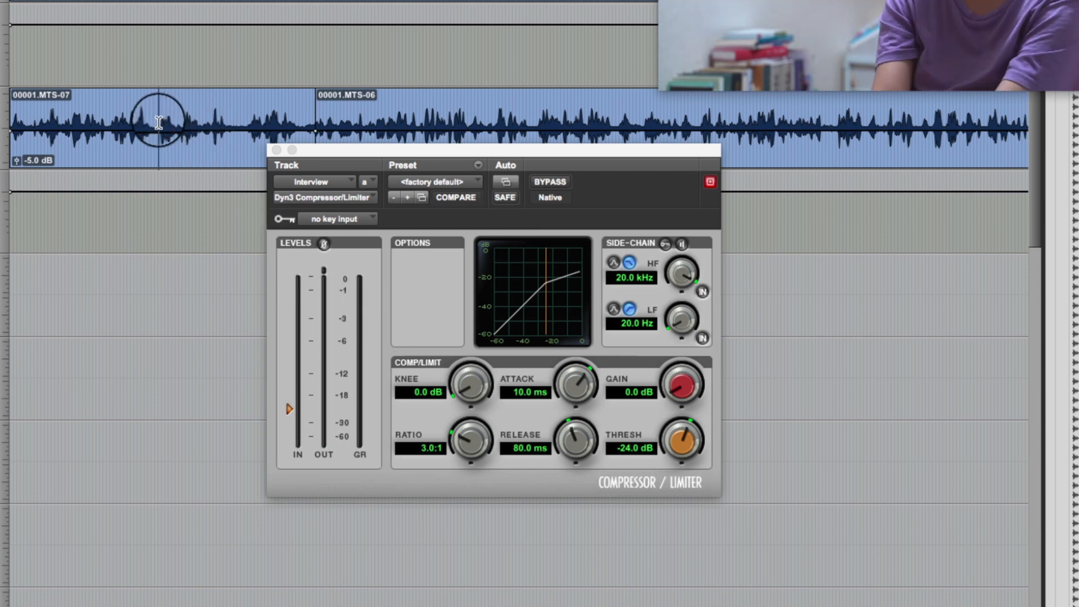
{"action": "key", "text": "space"}
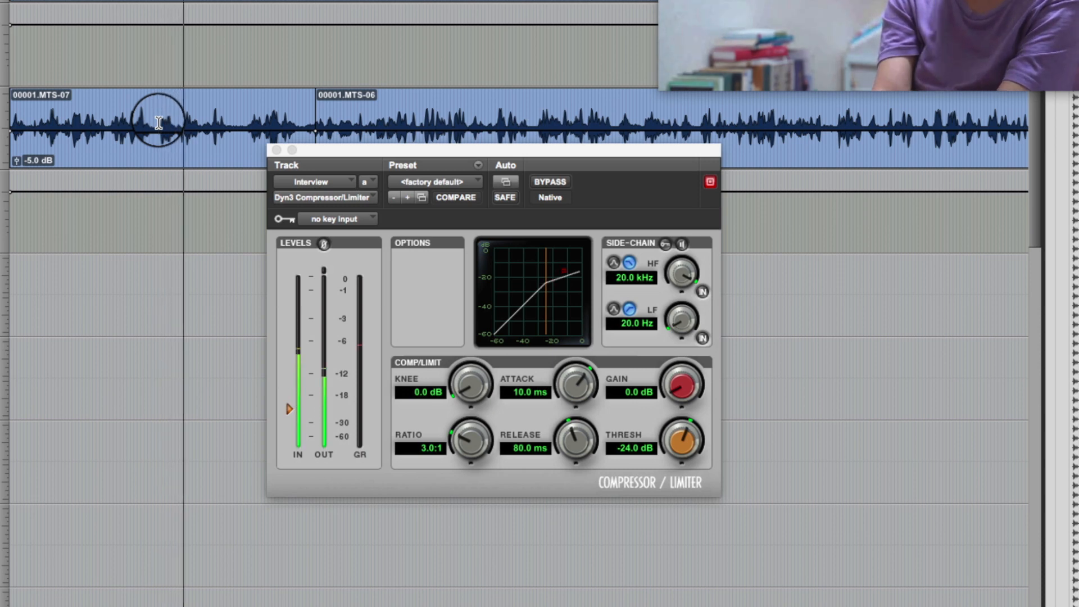
{"action": "key", "text": "space"}
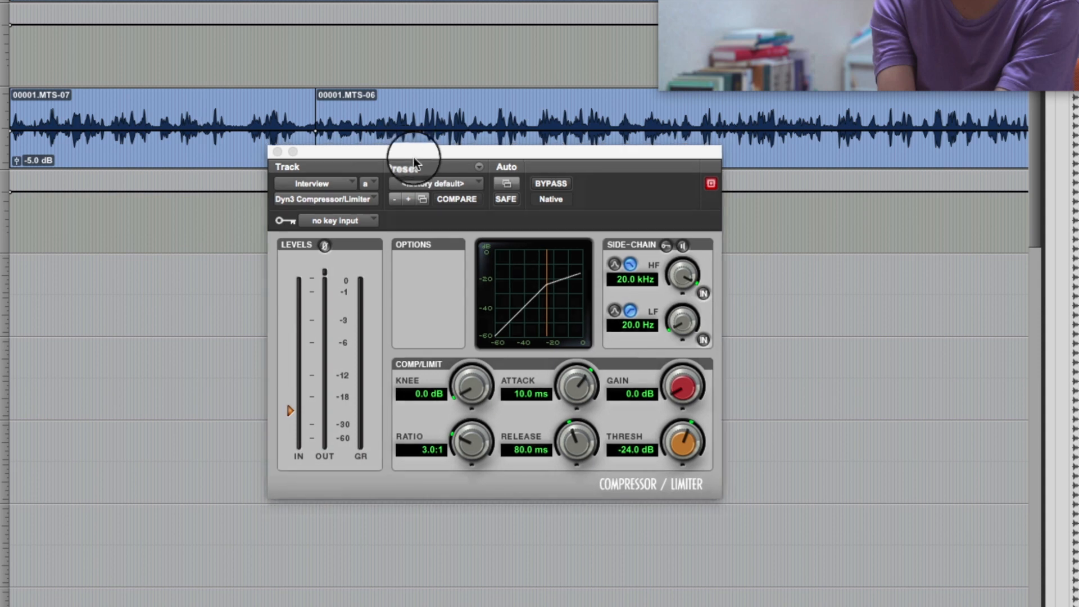
{"action": "left_click_drag", "start_coordinate": [413, 156], "coordinate": [430, 186]}
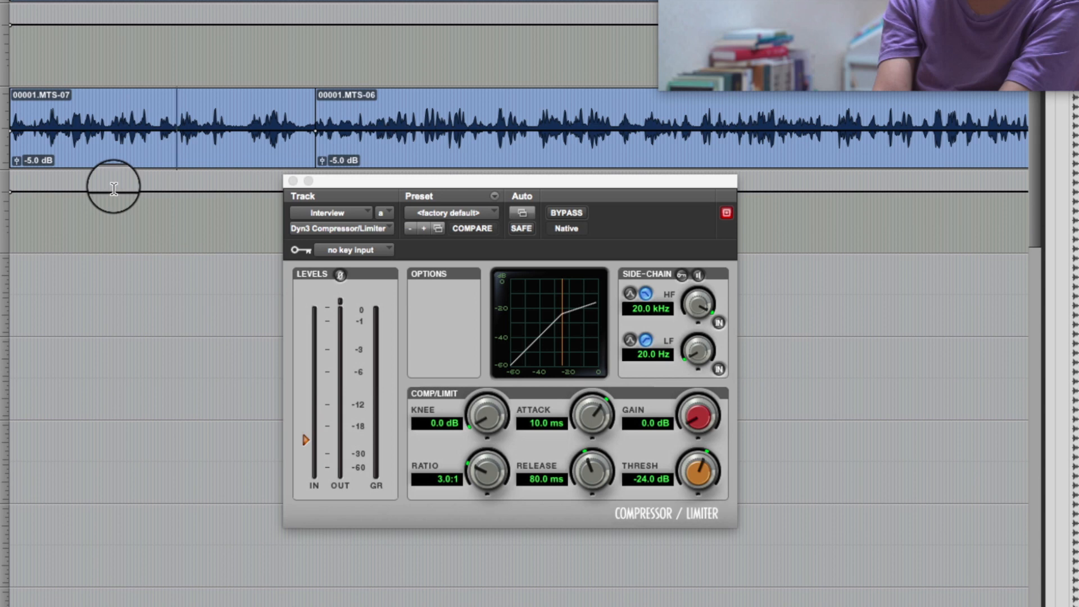
Raise the compressor's threshold to -15.5 dB while playing clip 00001.MTS-07 from an earlier passage.
{"action": "left_click", "coordinate": [191, 153]}
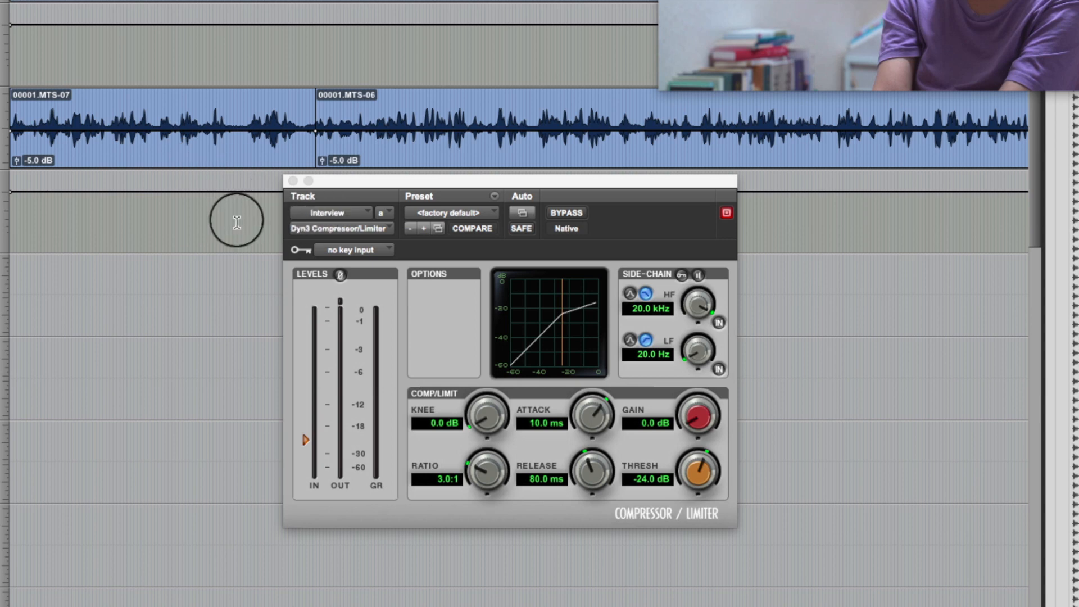
{"action": "left_click", "coordinate": [112, 125]}
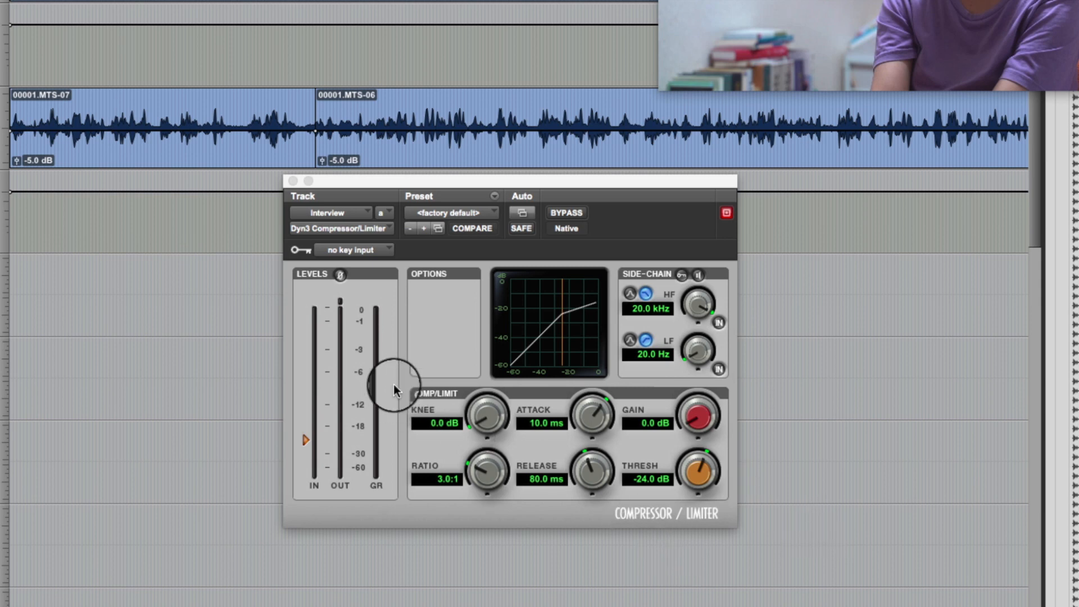
{"action": "key", "text": "space"}
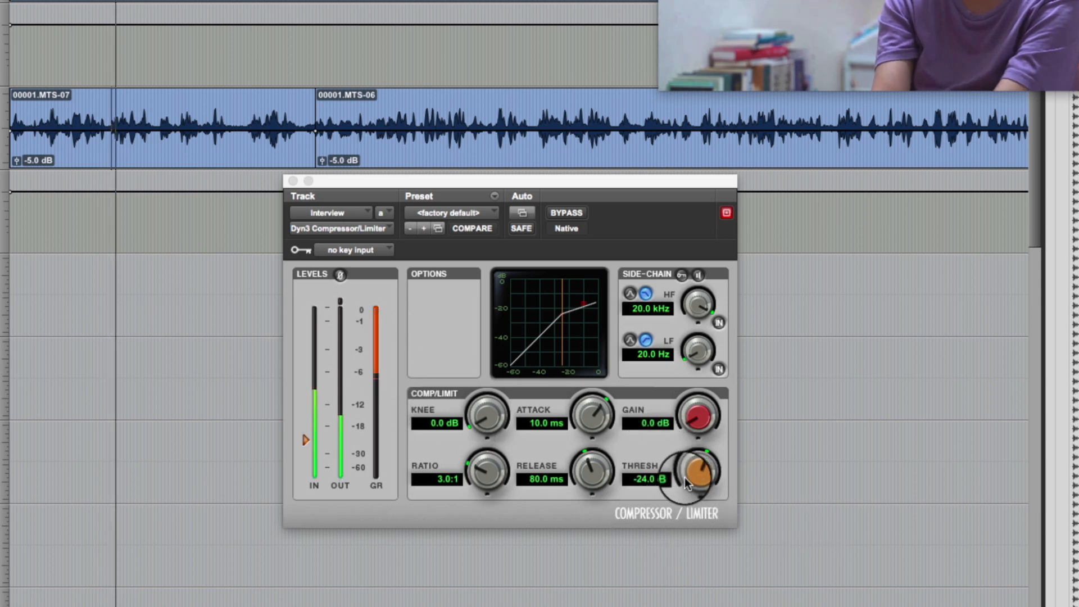
{"action": "left_click", "coordinate": [685, 477]}
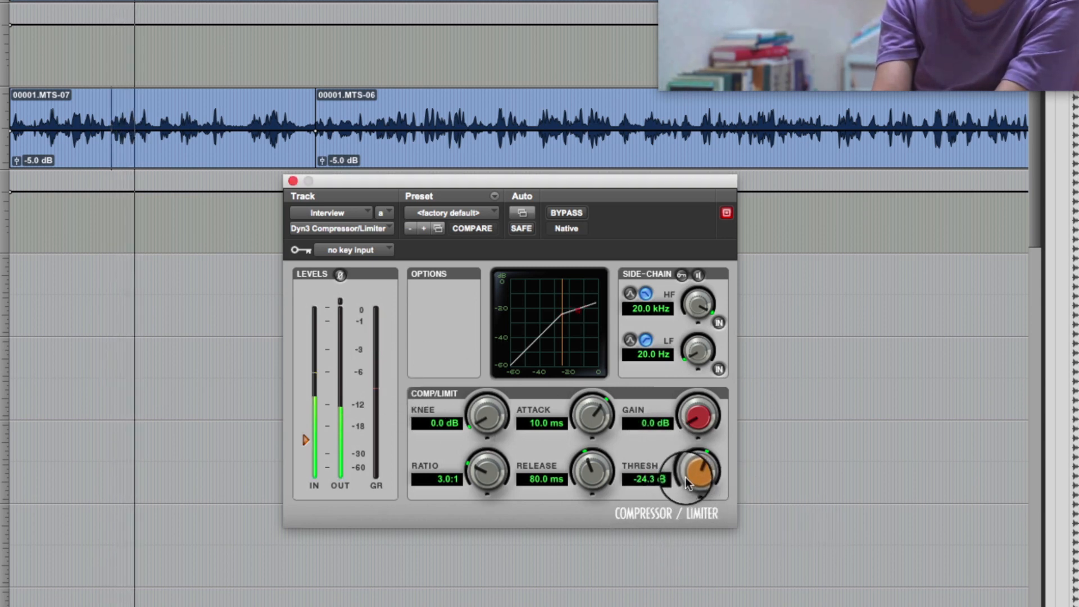
{"action": "left_click_drag", "start_coordinate": [686, 477], "coordinate": [695, 457]}
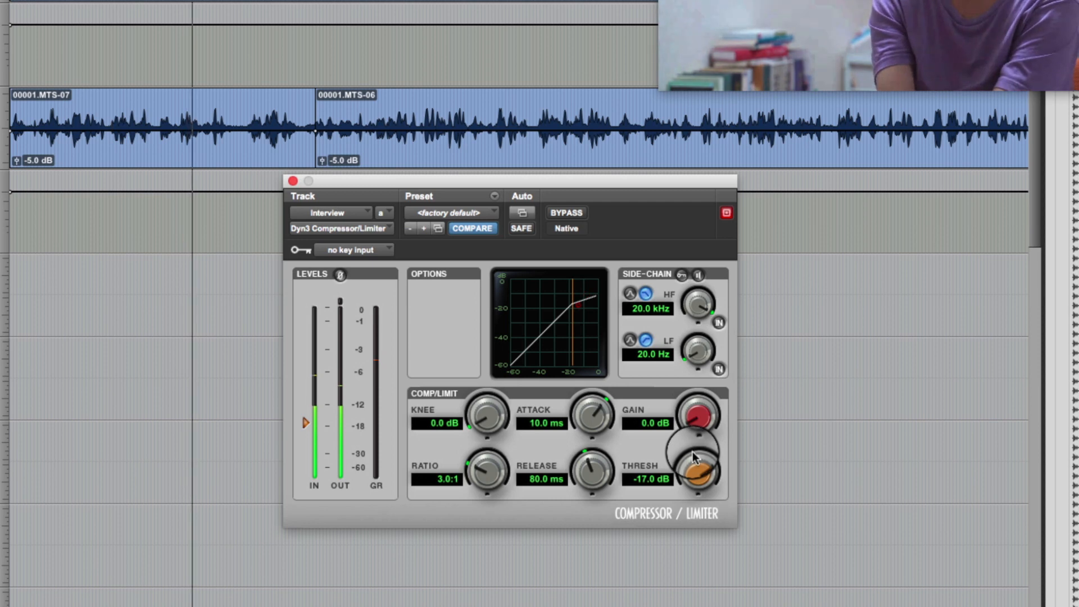
{"action": "left_click_drag", "start_coordinate": [690, 467], "coordinate": [690, 454]}
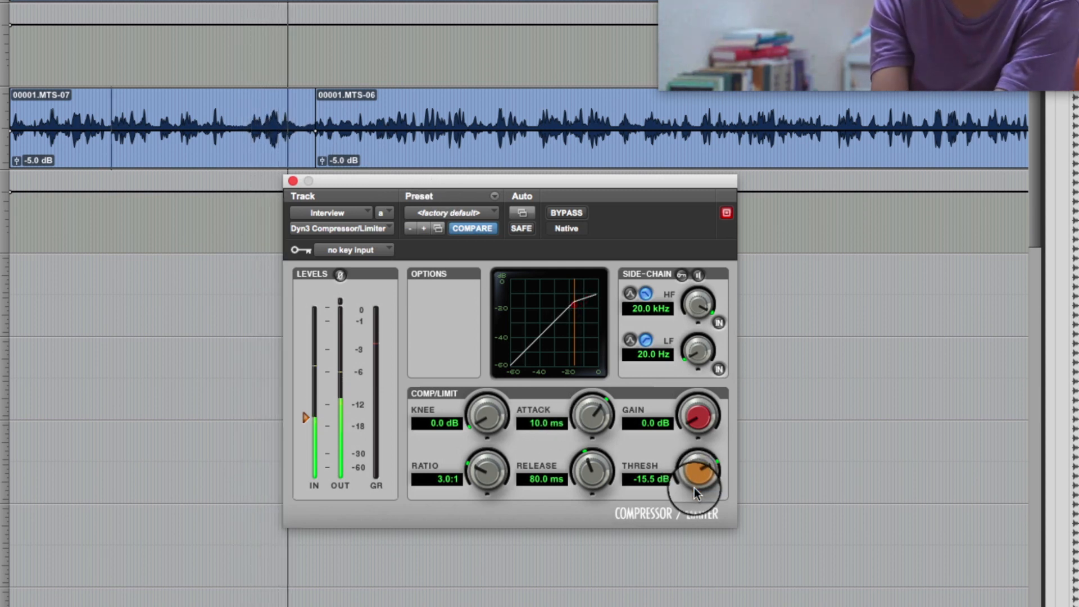
{"action": "key", "text": "space"}
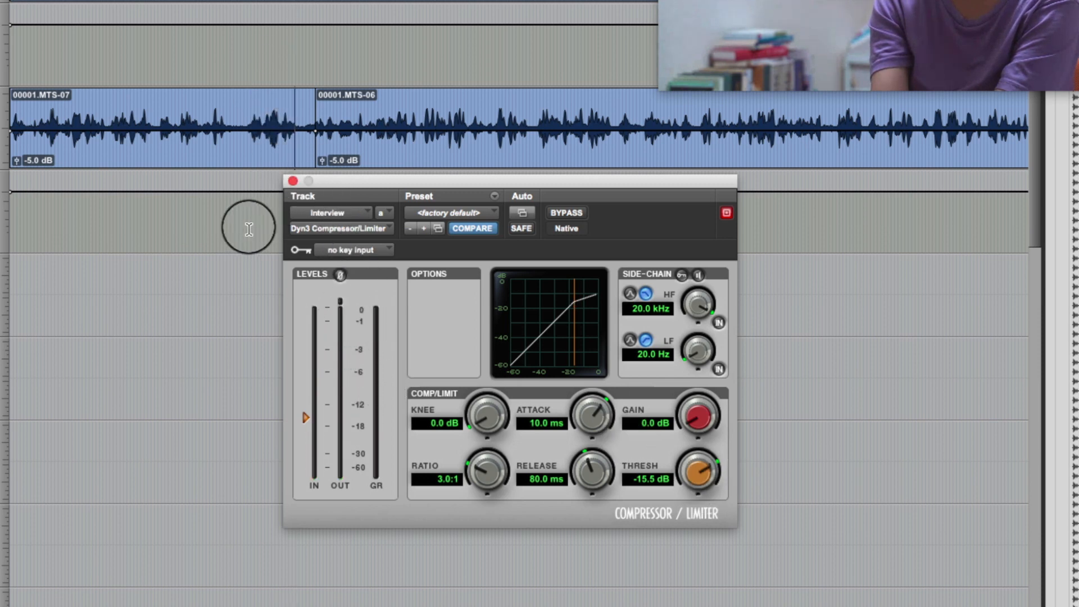
Play clip 00001.MTS-06 from the loud passage and set the compressor's threshold to -18.3 dB.
{"action": "left_click", "coordinate": [419, 117]}
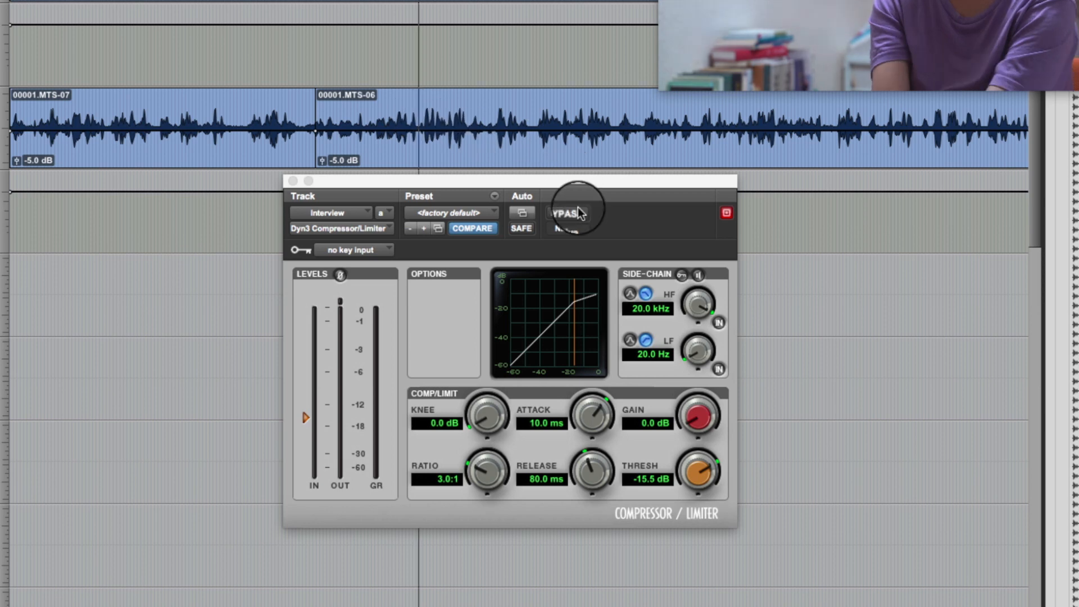
{"action": "key", "text": "space"}
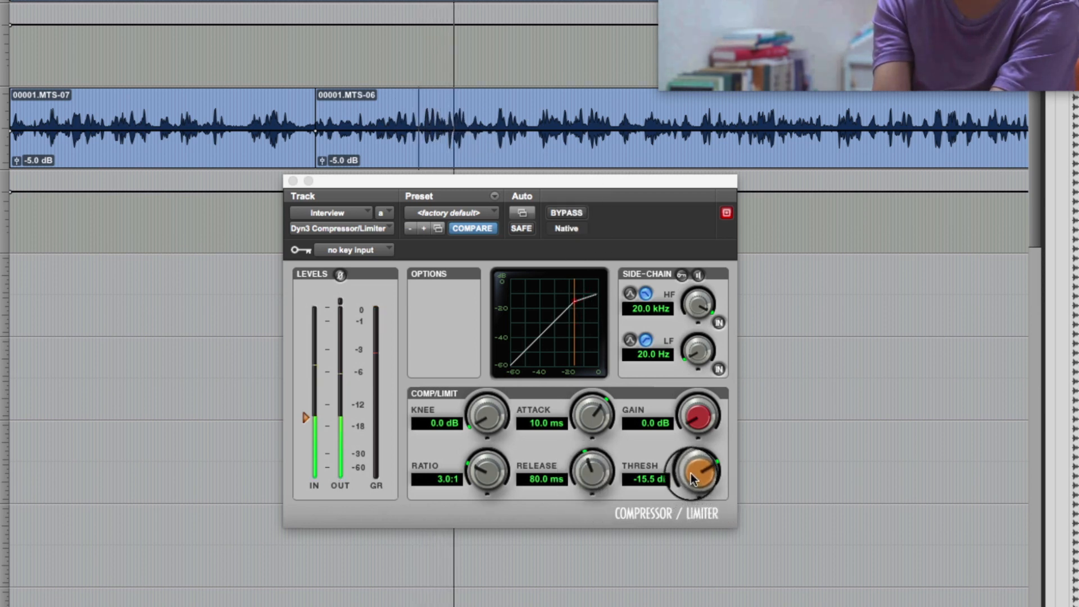
{"action": "left_click_drag", "start_coordinate": [691, 475], "coordinate": [687, 494]}
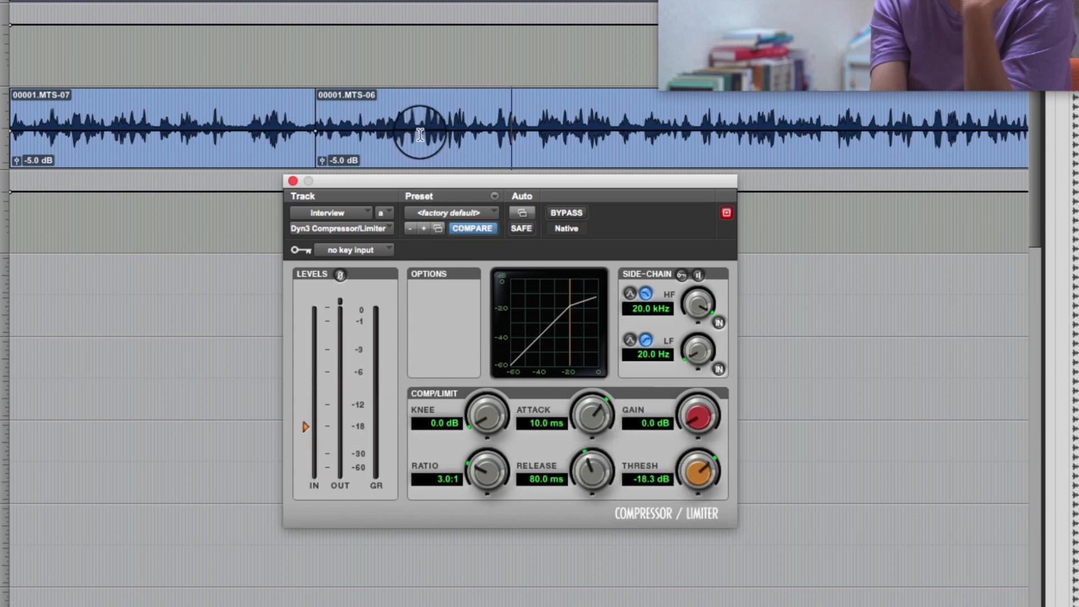
Set the compressor's attack to 56.2 ms while replaying the same passage of clip 00001.MTS-06, and return the cursor to its start.
{"action": "left_click", "coordinate": [421, 156]}
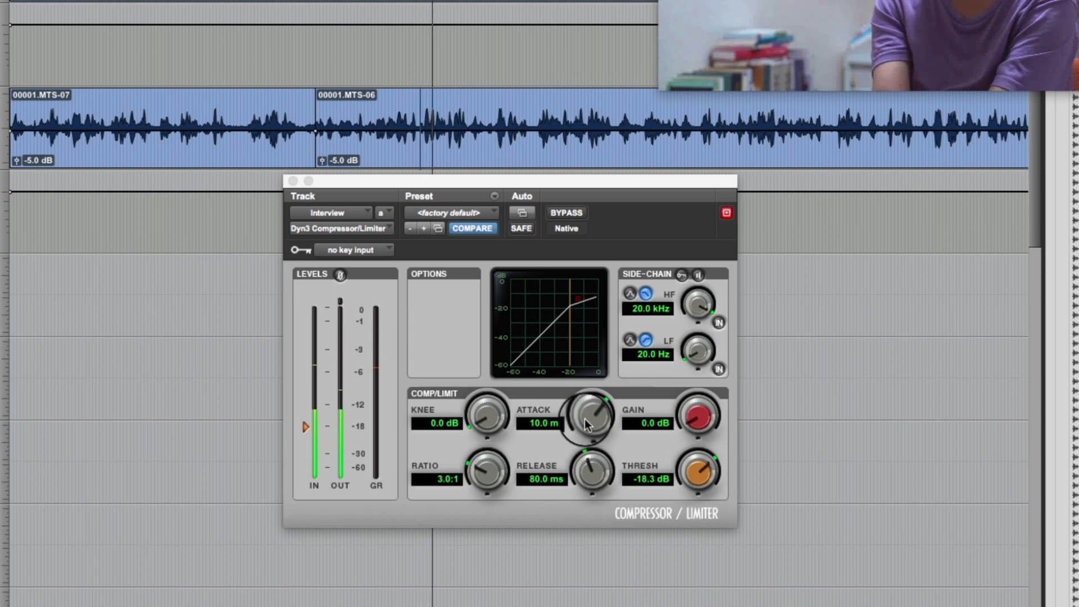
{"action": "left_click_drag", "start_coordinate": [585, 418], "coordinate": [592, 357]}
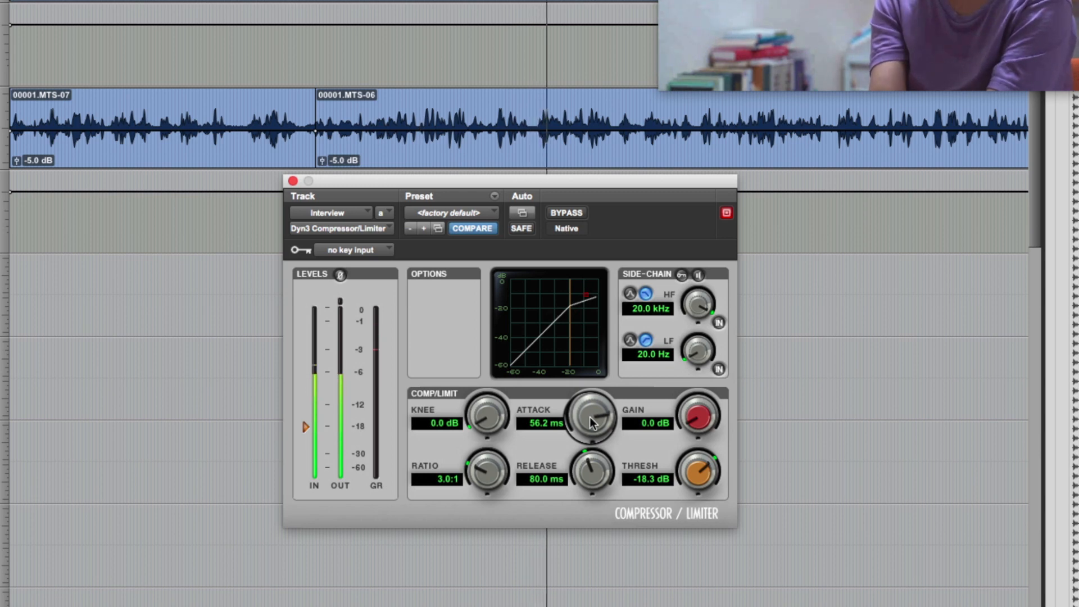
{"action": "left_click", "coordinate": [632, 433]}
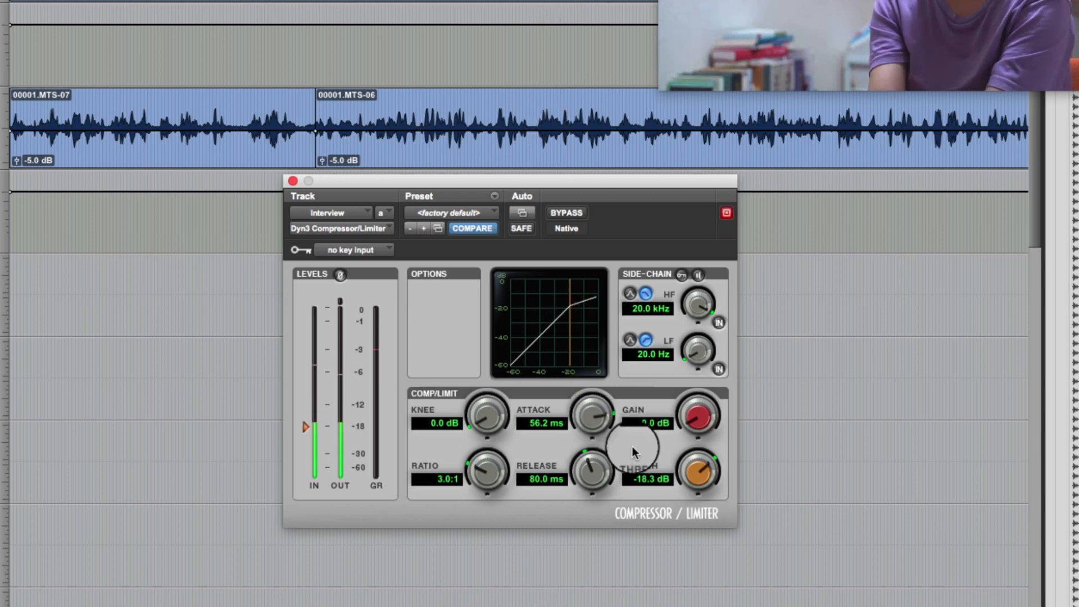
{"action": "left_click", "coordinate": [551, 423]}
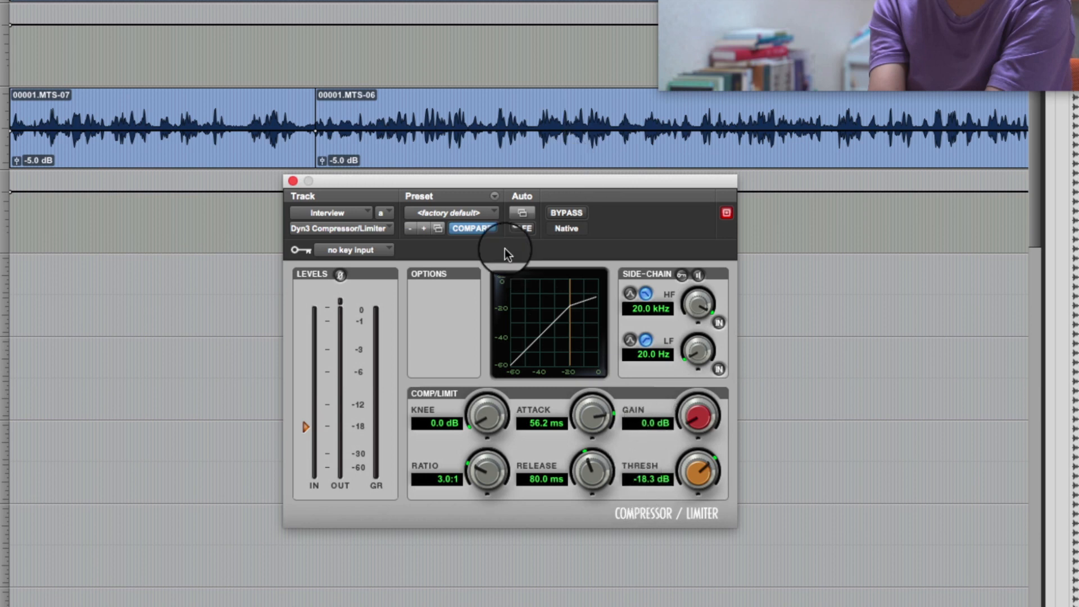
{"action": "left_click", "coordinate": [419, 120]}
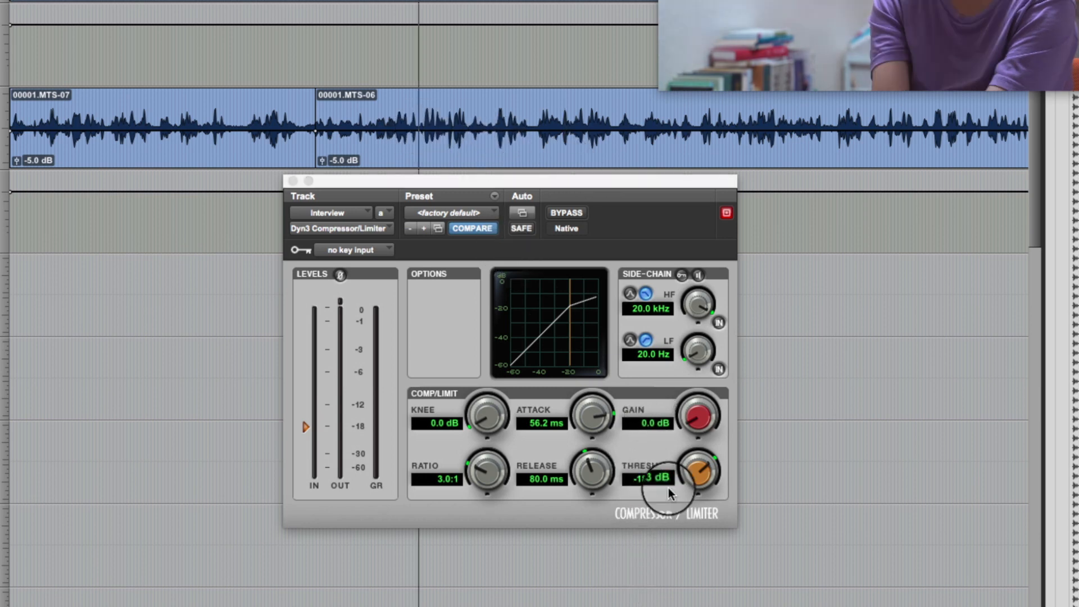
Set the compressor's threshold to -25.4 dB and its release to 158.7 ms while replaying clip 00001.MTS-06.
{"action": "mouse_move", "coordinate": [694, 471]}
{"action": "left_mouse_down"}
{"action": "mouse_move", "coordinate": [687, 500]}
{"action": "mouse_move", "coordinate": [687, 471]}
{"action": "left_mouse_up"}
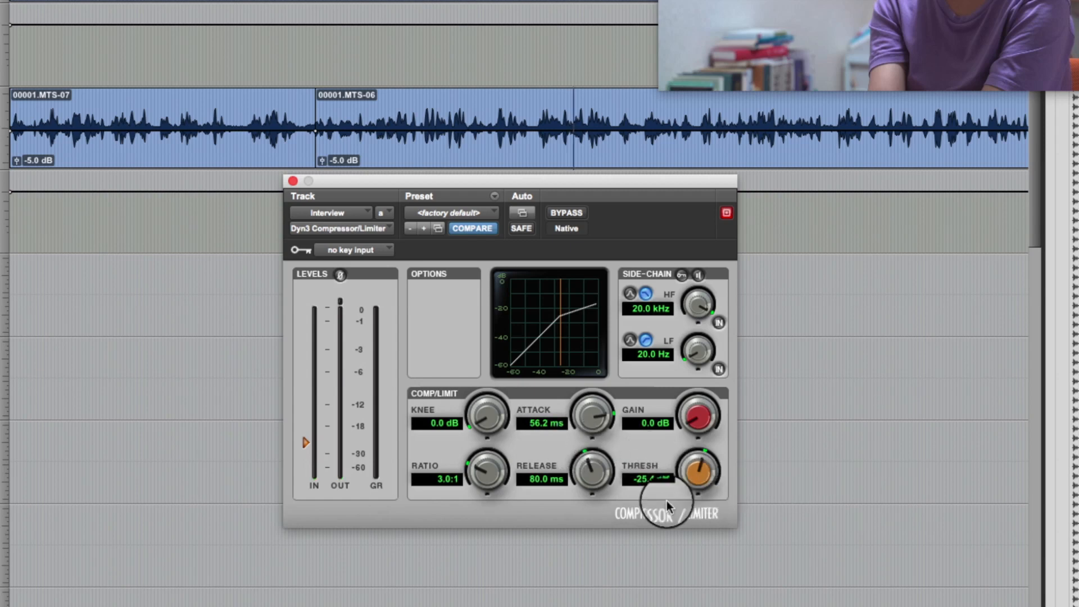
{"action": "left_click", "coordinate": [543, 119]}
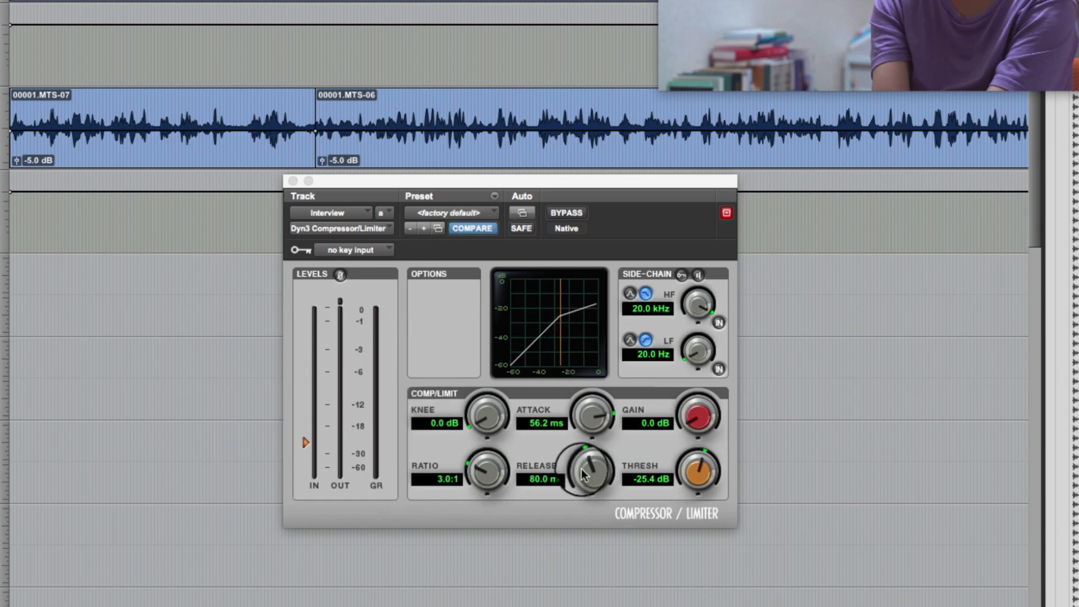
{"action": "left_click_drag", "start_coordinate": [581, 475], "coordinate": [584, 458]}
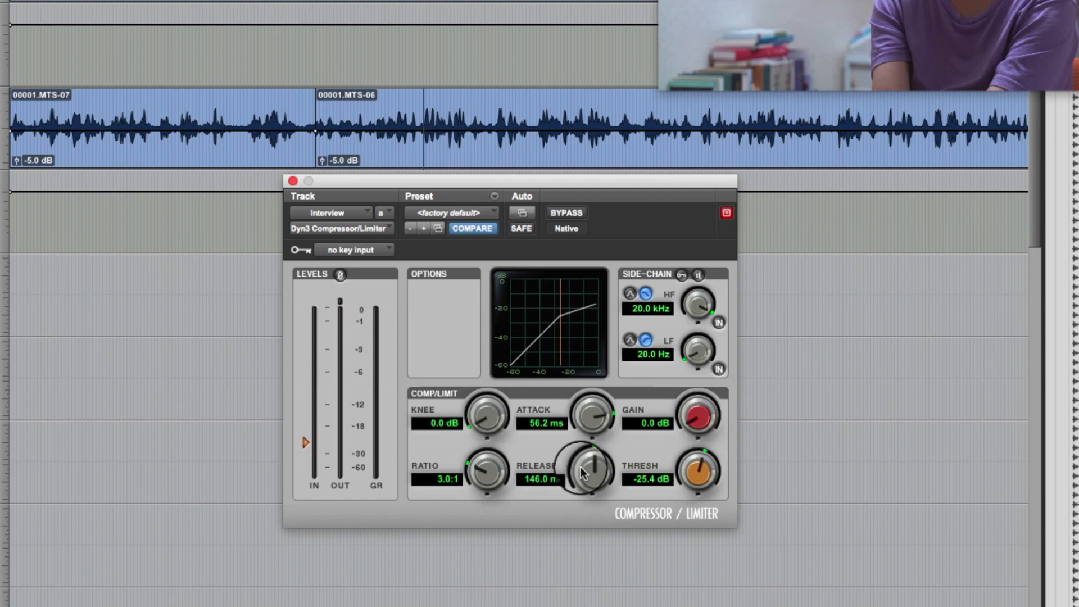
{"action": "left_click", "coordinate": [416, 135]}
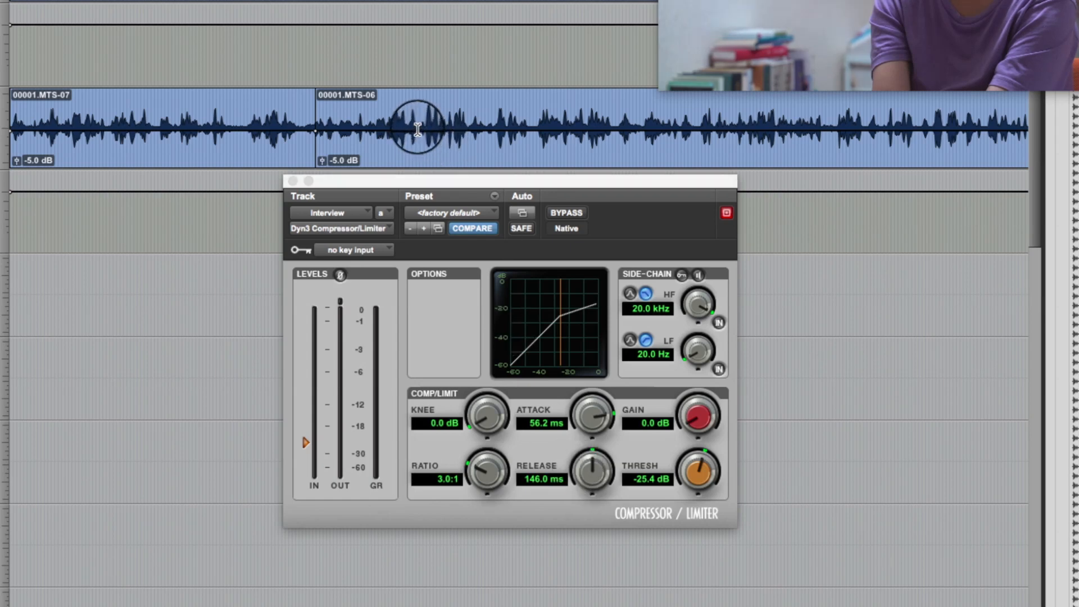
{"action": "left_click", "coordinate": [569, 196]}
{"action": "left_click_drag", "start_coordinate": [569, 490], "coordinate": [581, 472]}
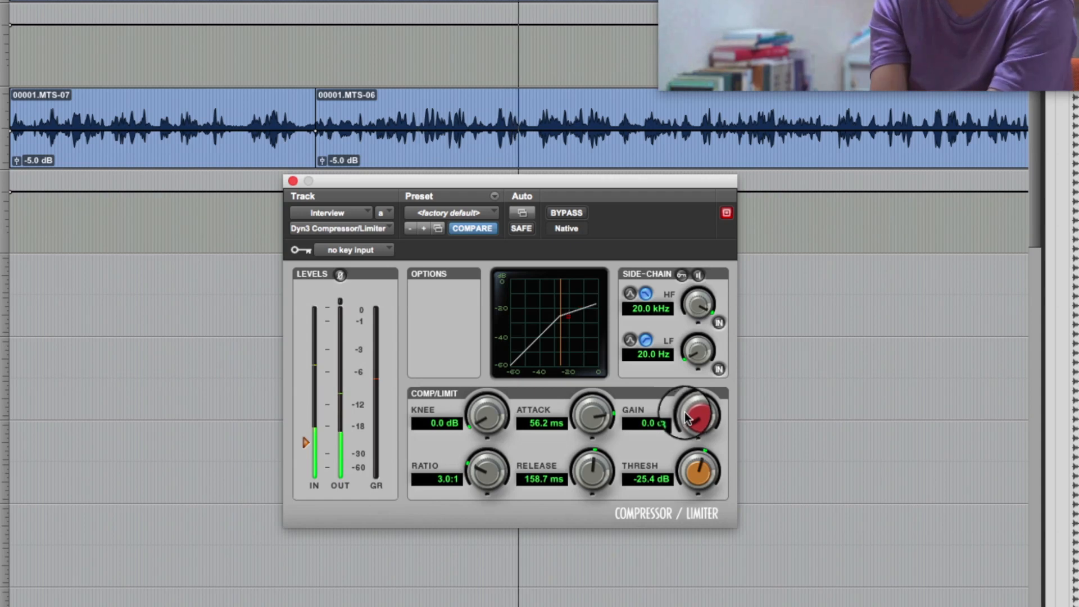
Raise the compressor's make-up gain to 4.5 dB during playback of clip 00001.MTS-06, and stop playback.
{"action": "left_click_drag", "start_coordinate": [692, 407], "coordinate": [690, 398]}
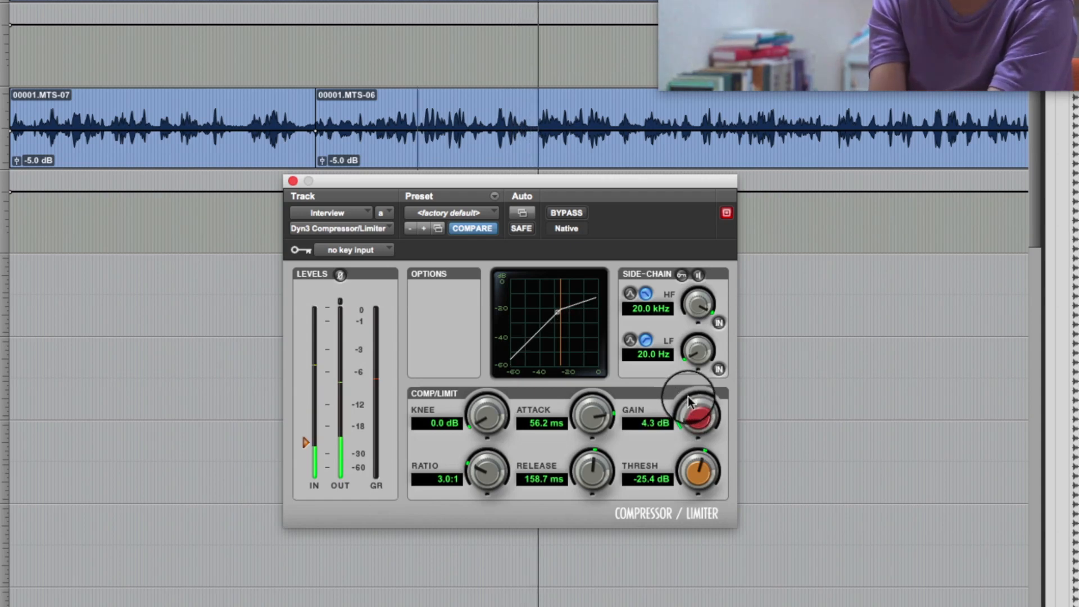
{"action": "left_click_drag", "start_coordinate": [691, 398], "coordinate": [688, 411]}
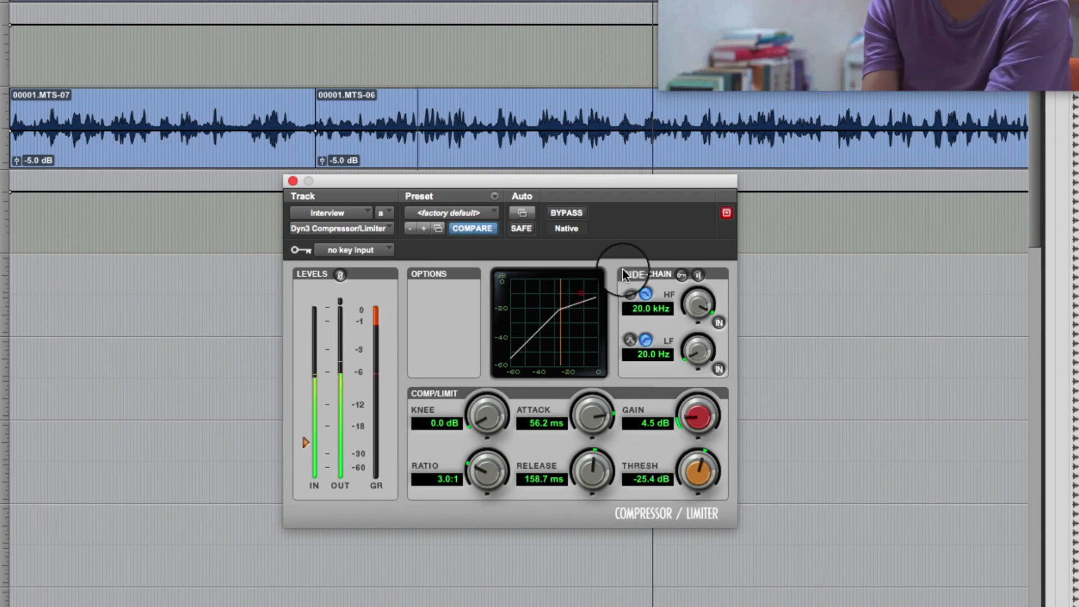
{"action": "key", "text": "space"}
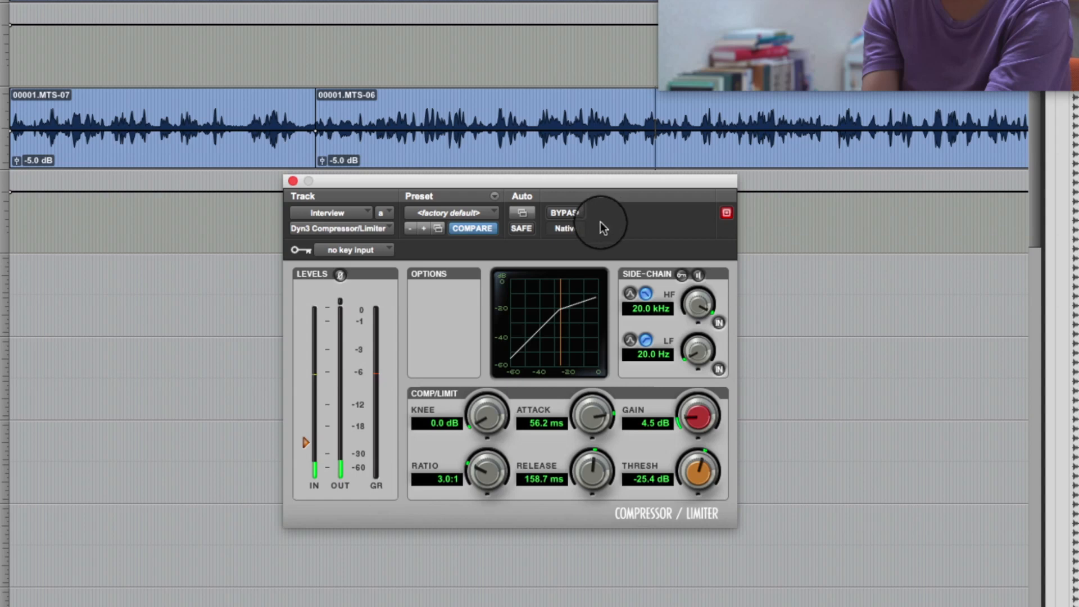
Compare the loud passage of clip 00001.MTS-06 with the compressor bypassed and active, leaving the compressor active.
{"action": "left_click", "coordinate": [564, 212]}
{"action": "left_click", "coordinate": [415, 115]}
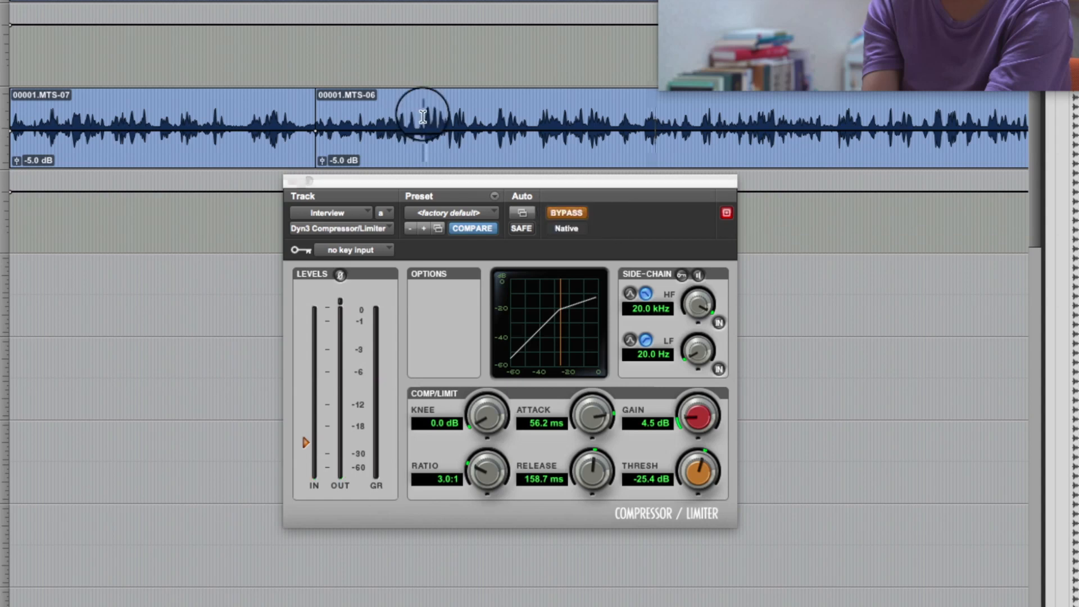
{"action": "key", "text": "space"}
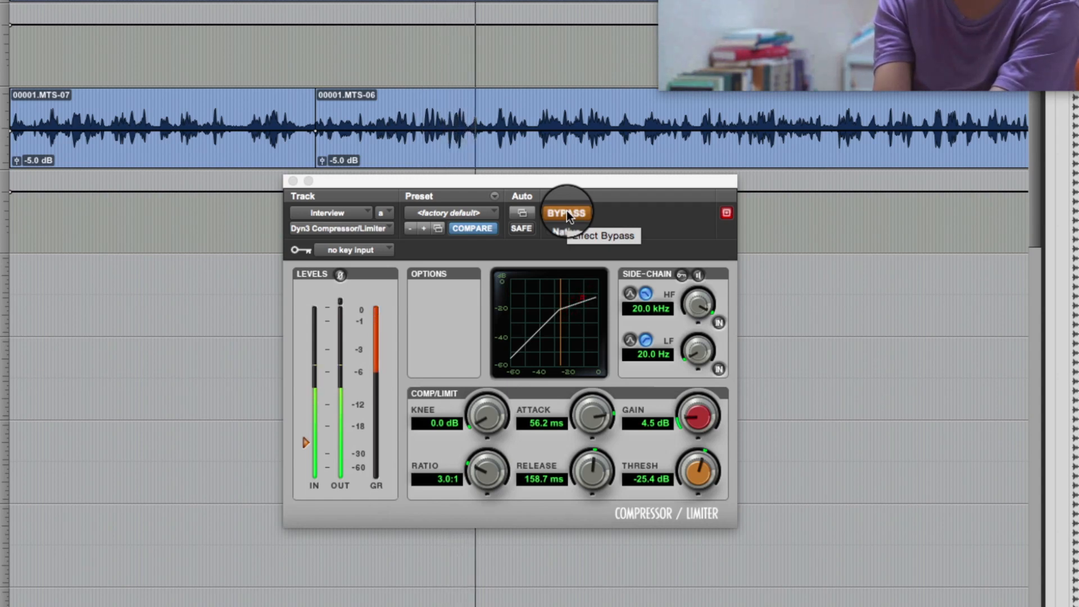
{"action": "key", "text": "space"}
{"action": "left_click", "coordinate": [567, 214]}
{"action": "left_click", "coordinate": [422, 112]}
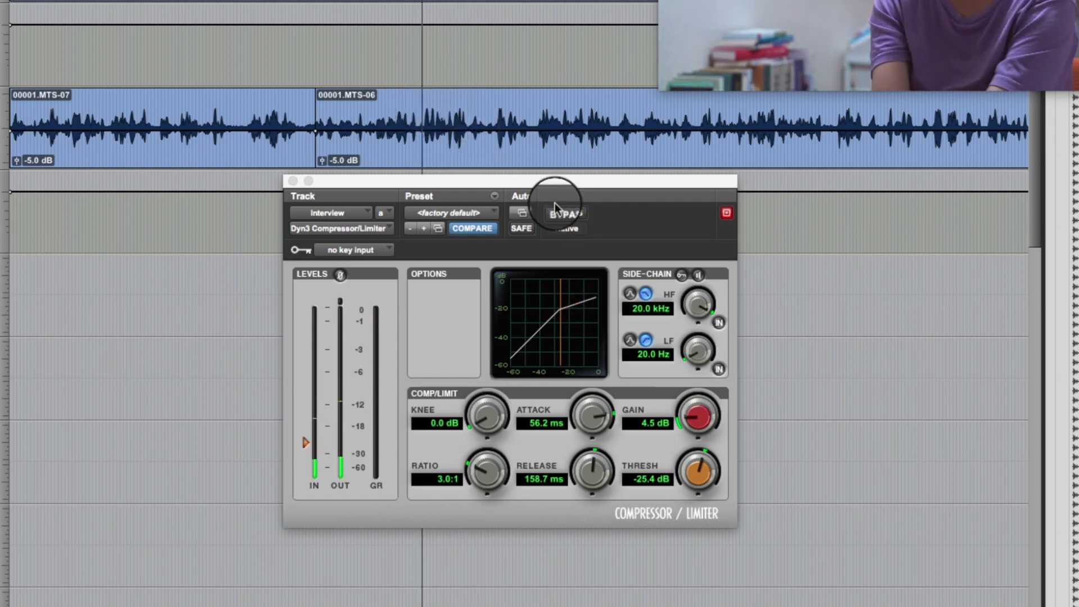
{"action": "key", "text": "space"}
{"action": "left_click", "coordinate": [567, 213]}
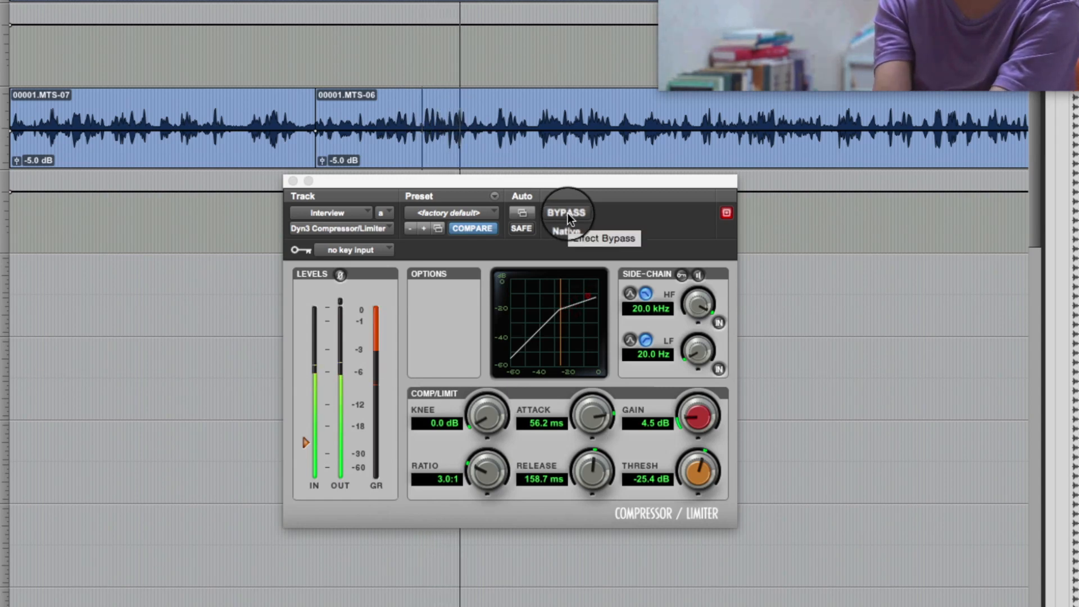
{"action": "key", "text": "space"}
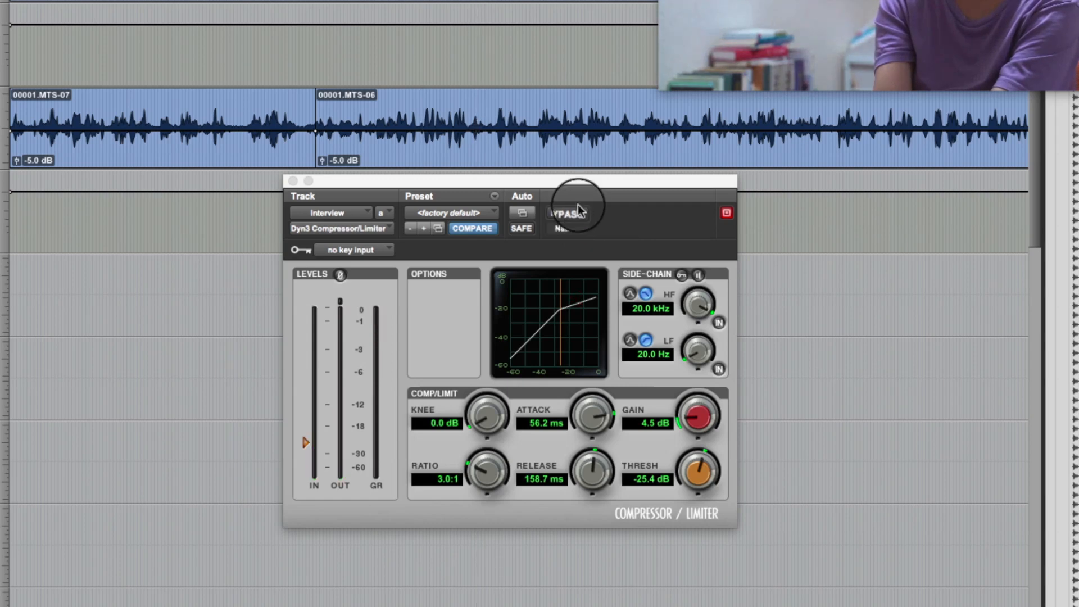
Move the compressor window clear of the Interview track and highlight the loud passage of clip 00001.MTS-06 to examine its waveform.
{"action": "left_click_drag", "start_coordinate": [589, 184], "coordinate": [658, 208]}
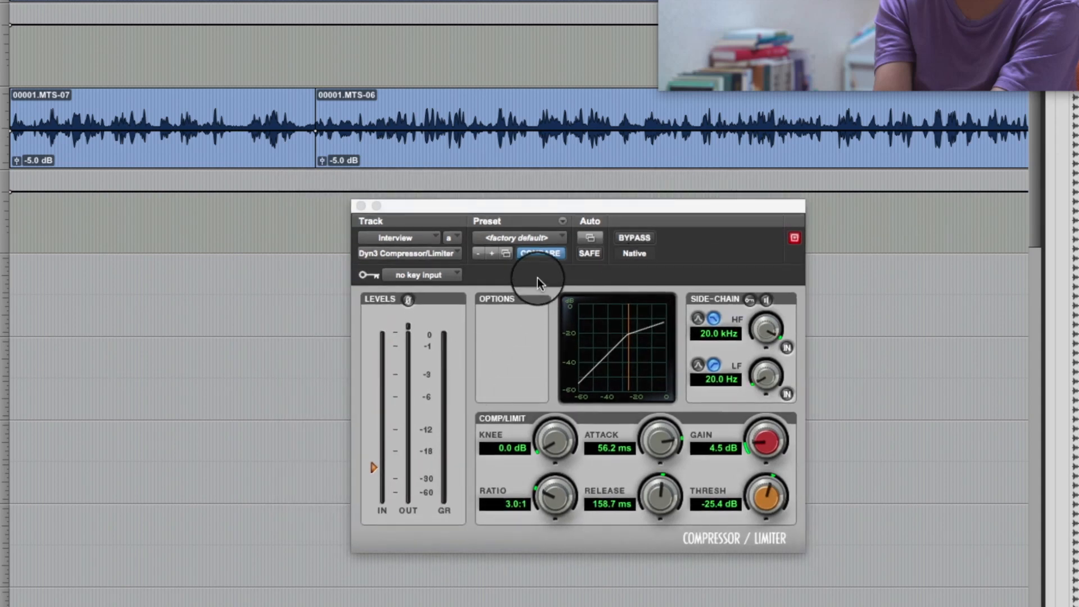
{"action": "left_click_drag", "start_coordinate": [568, 208], "coordinate": [676, 227]}
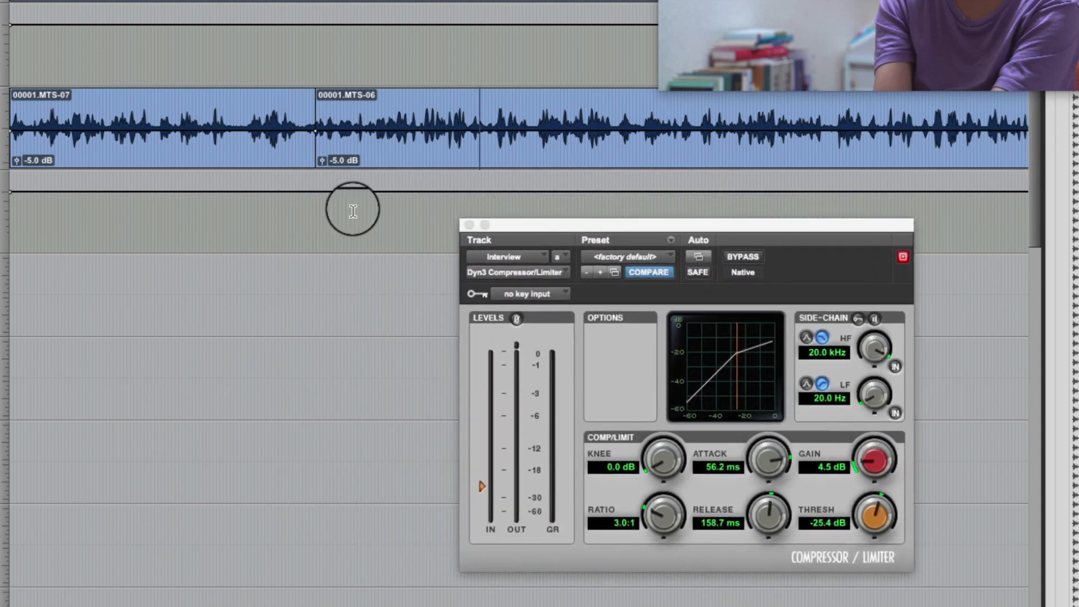
{"action": "left_click", "coordinate": [420, 120]}
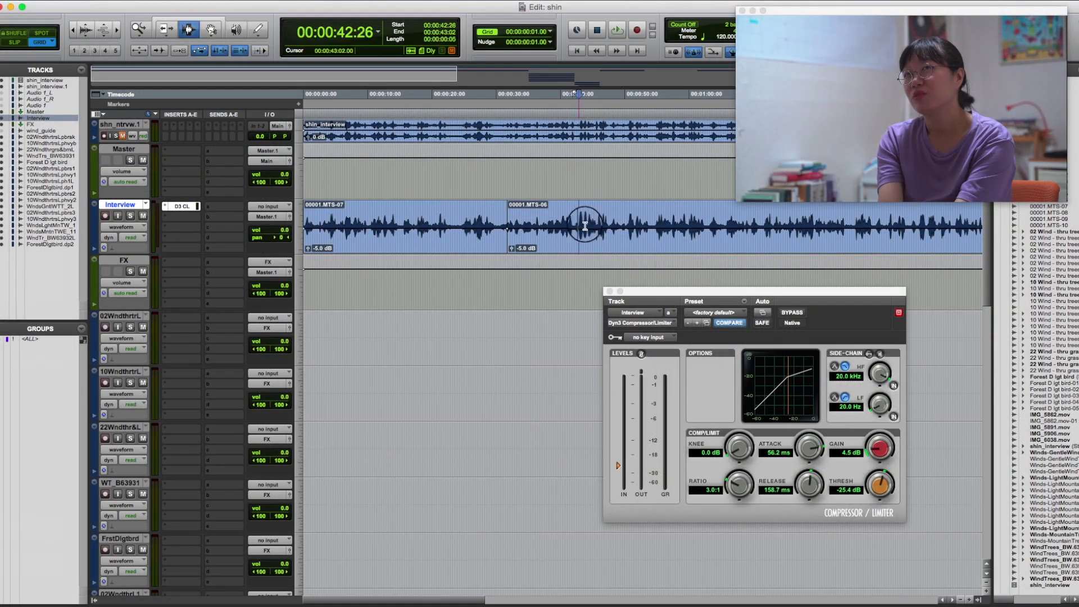
{"action": "left_click_drag", "start_coordinate": [580, 224], "coordinate": [613, 226]}
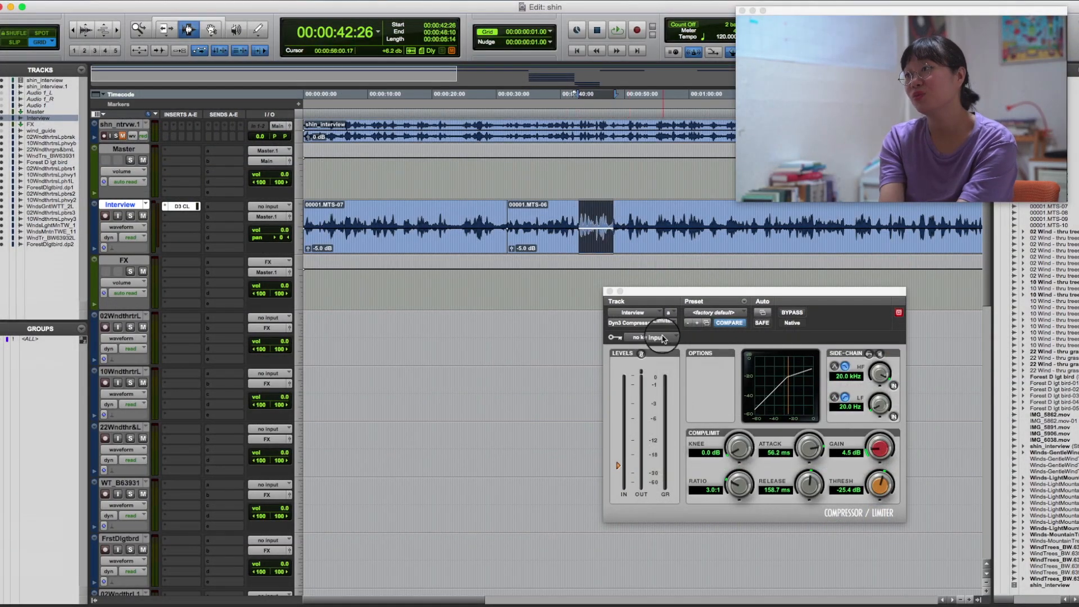
{"action": "left_click", "coordinate": [600, 224]}
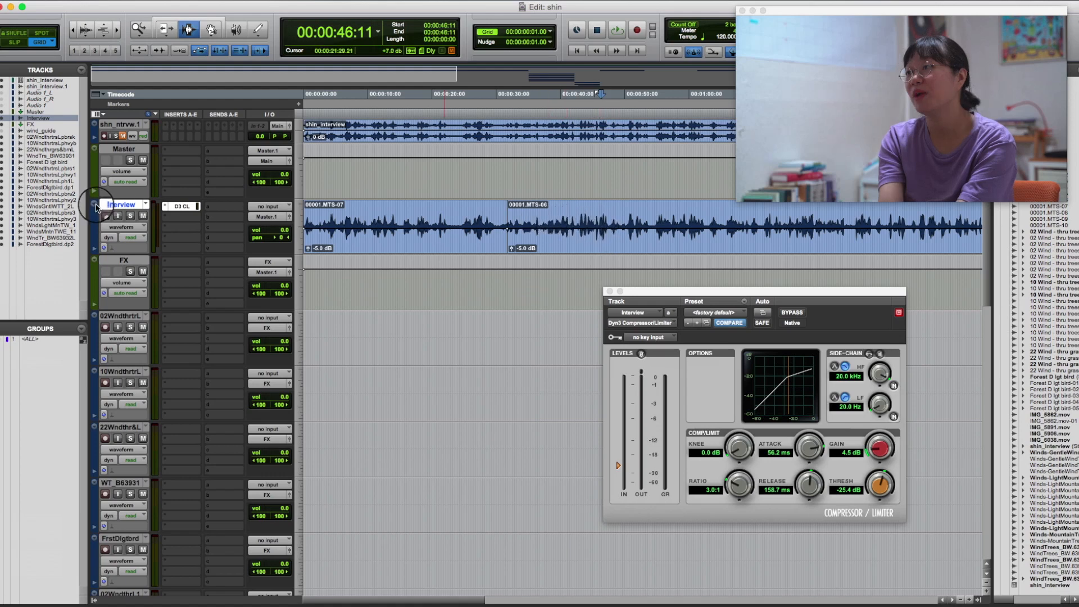
Duplicate the Interview track once with all its data and delete clip 00001.MTS-07 from the duplicate.
{"action": "key", "text": "alt+shift+d"}
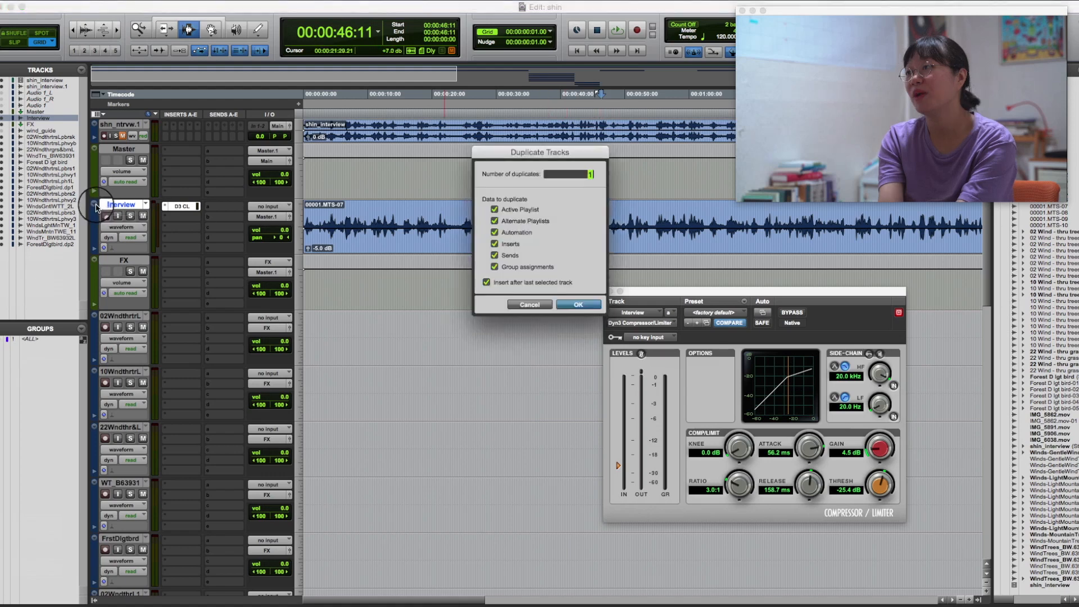
{"action": "key", "text": "Return"}
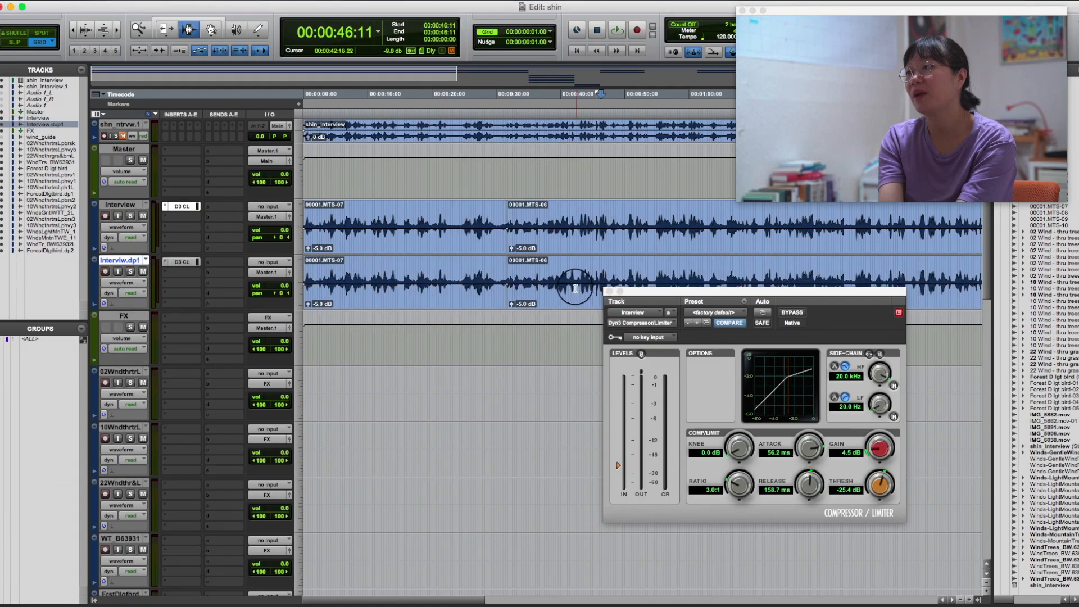
{"action": "double_click", "coordinate": [499, 285]}
{"action": "key", "text": "Delete"}
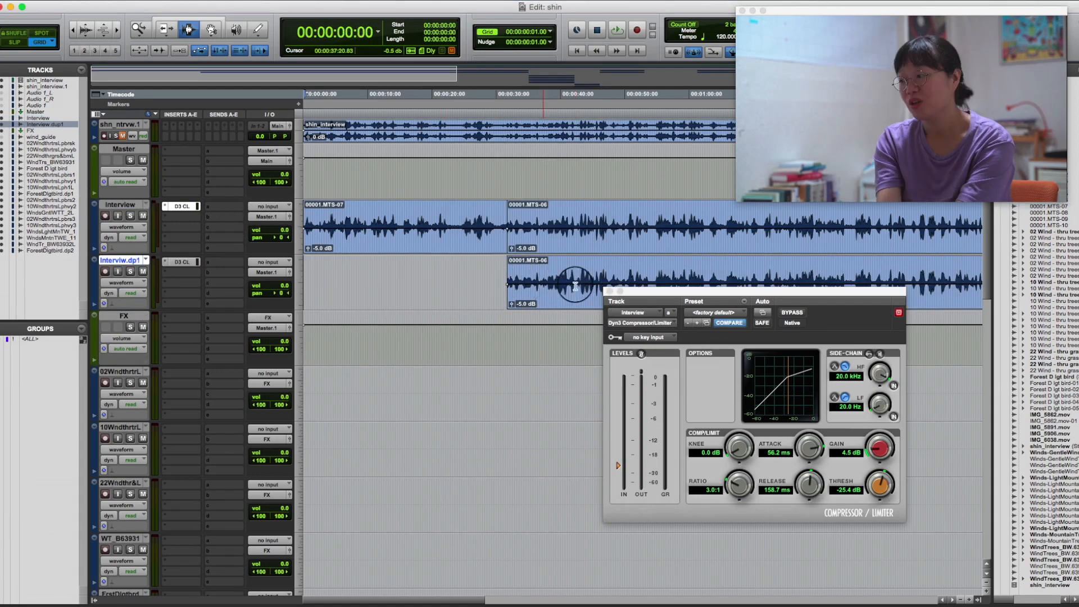
Trim clip 00001.MTS-06 on the duplicate track to end at 00:01:07:16 and select the remaining clip.
{"action": "left_click", "coordinate": [678, 280]}
{"action": "left_click", "coordinate": [737, 284]}
{"action": "key", "text": "s"}
{"action": "double_click", "coordinate": [634, 284]}
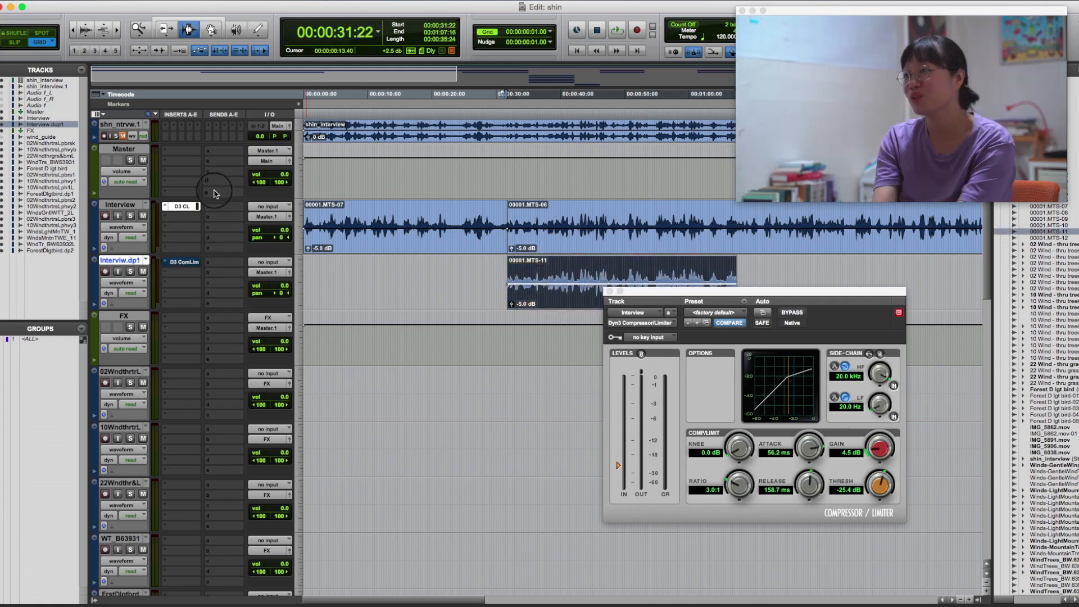
Open the AudioSuite Dyn3 Compressor/Limiter and paste in the settings copied from the Interview track's compressor.
{"action": "left_click", "coordinate": [237, 0]}
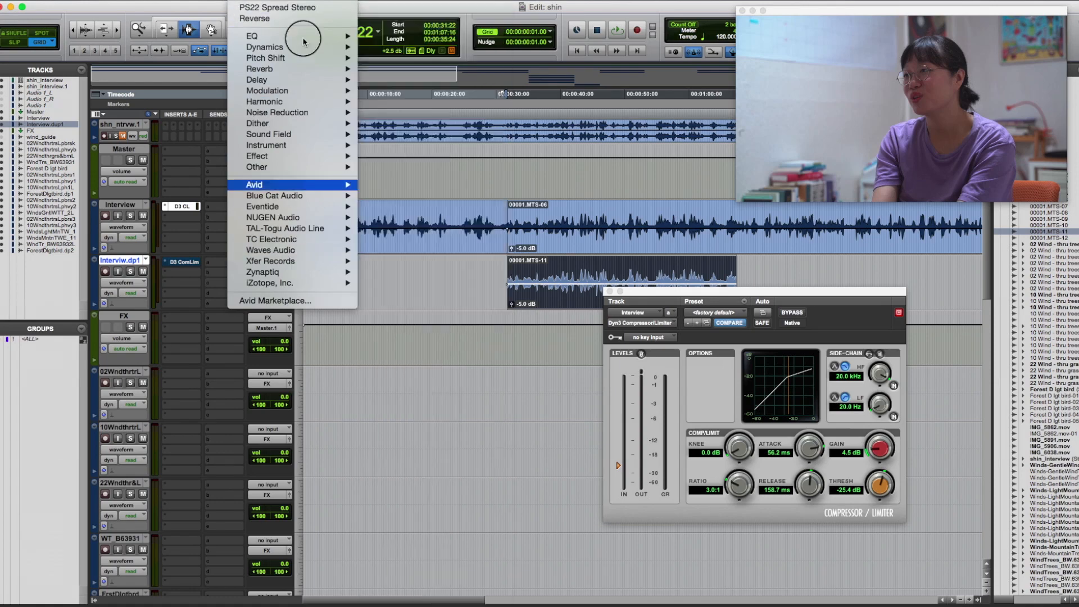
{"action": "mouse_move", "coordinate": [302, 49]}
{"action": "left_click", "coordinate": [434, 453]}
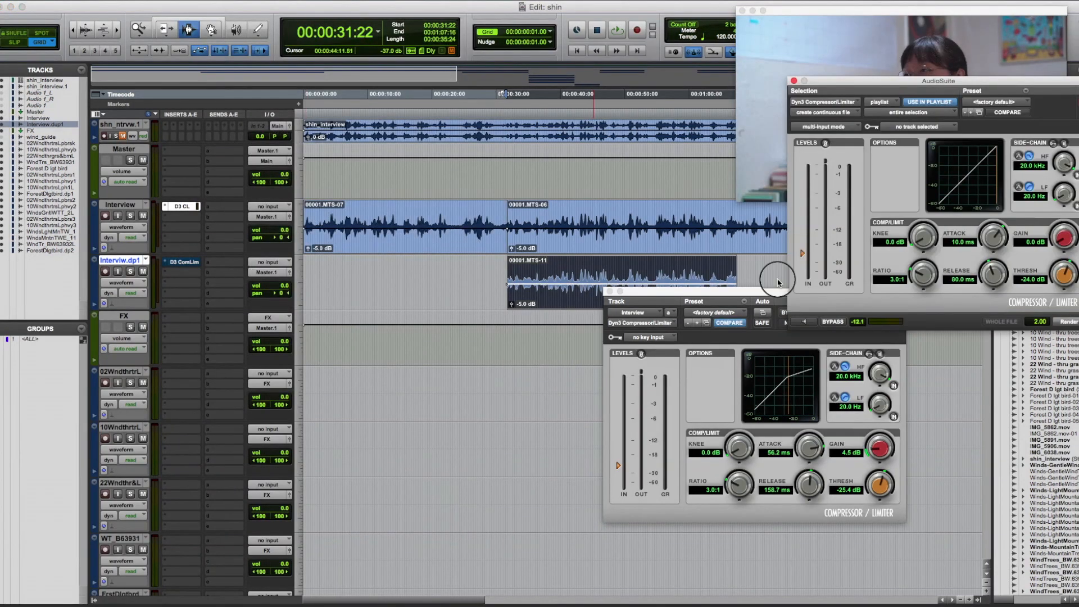
{"action": "left_click", "coordinate": [764, 300]}
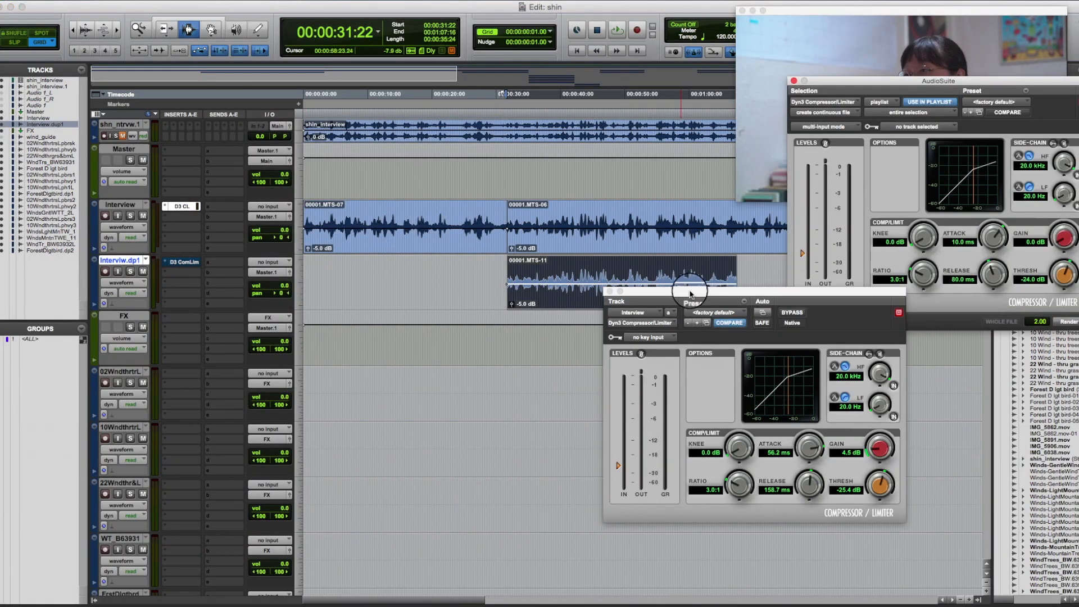
{"action": "left_click", "coordinate": [745, 302]}
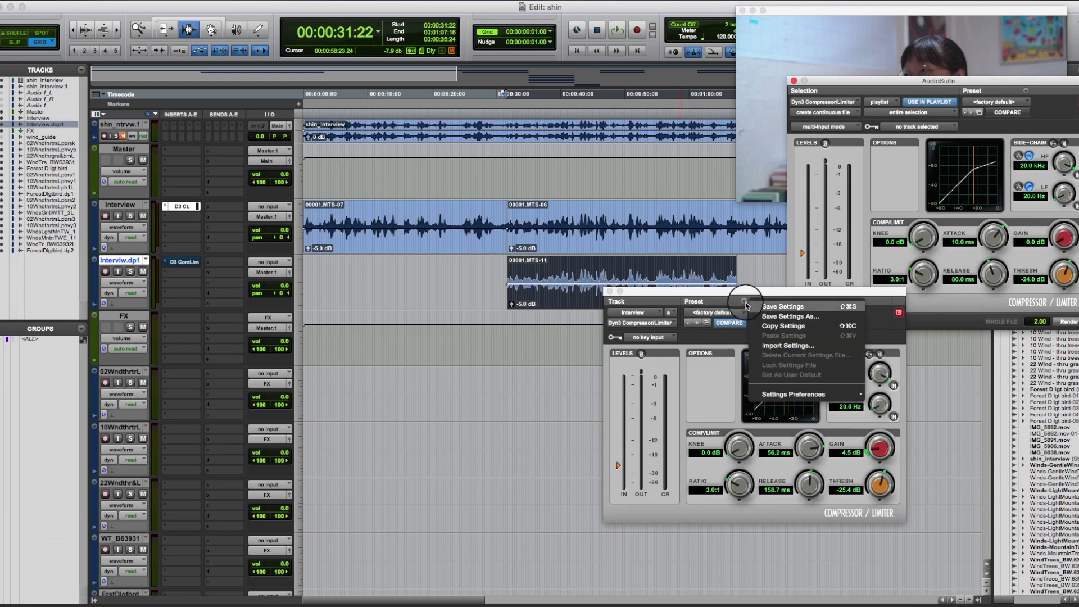
{"action": "left_click", "coordinate": [784, 326]}
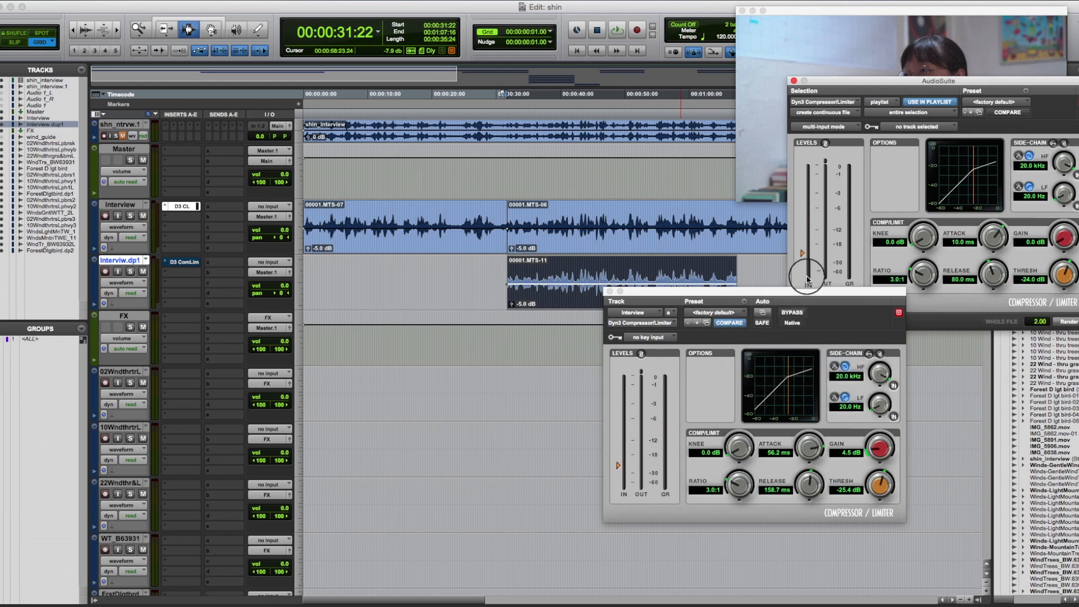
{"action": "left_click", "coordinate": [1026, 93]}
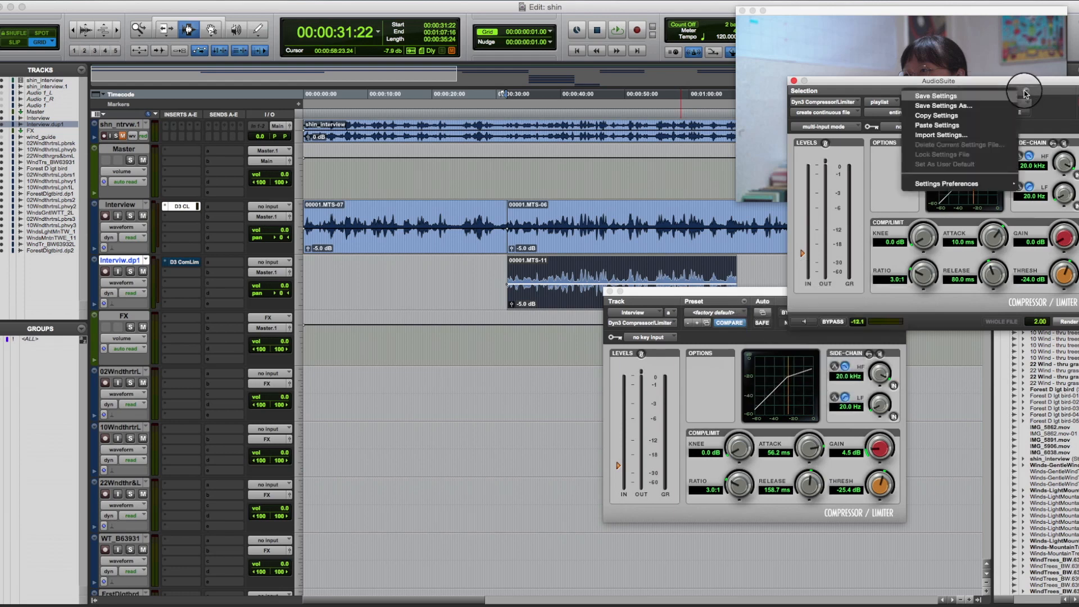
{"action": "left_click", "coordinate": [979, 129]}
Render the AudioSuite compression onto the trimmed clip of the duplicate track and close the Interview track's compressor window.
{"action": "left_click", "coordinate": [574, 289]}
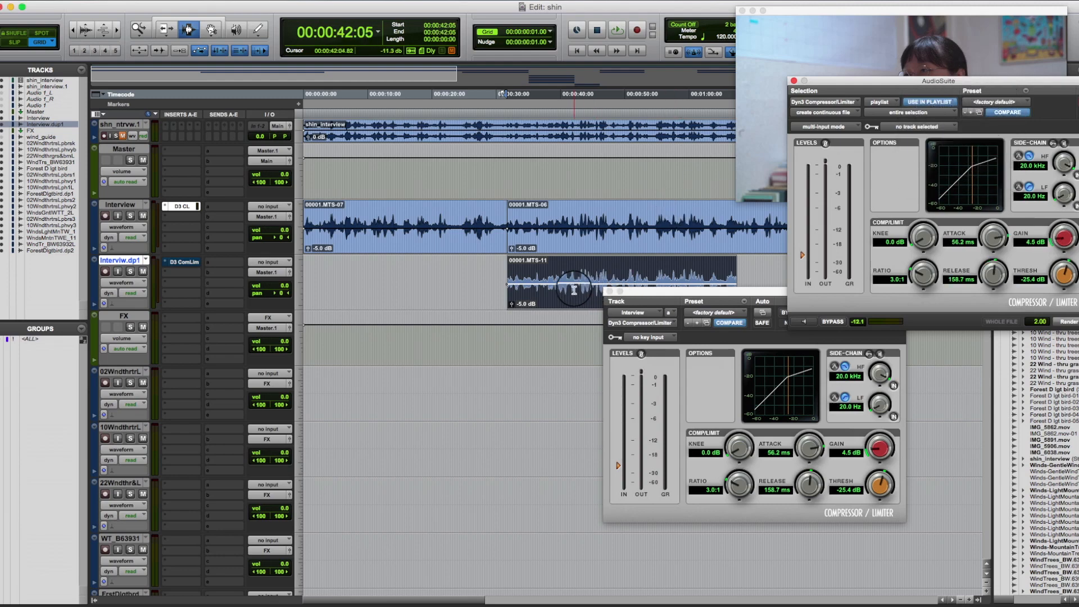
{"action": "double_click", "coordinate": [574, 290]}
{"action": "left_click", "coordinate": [1069, 322]}
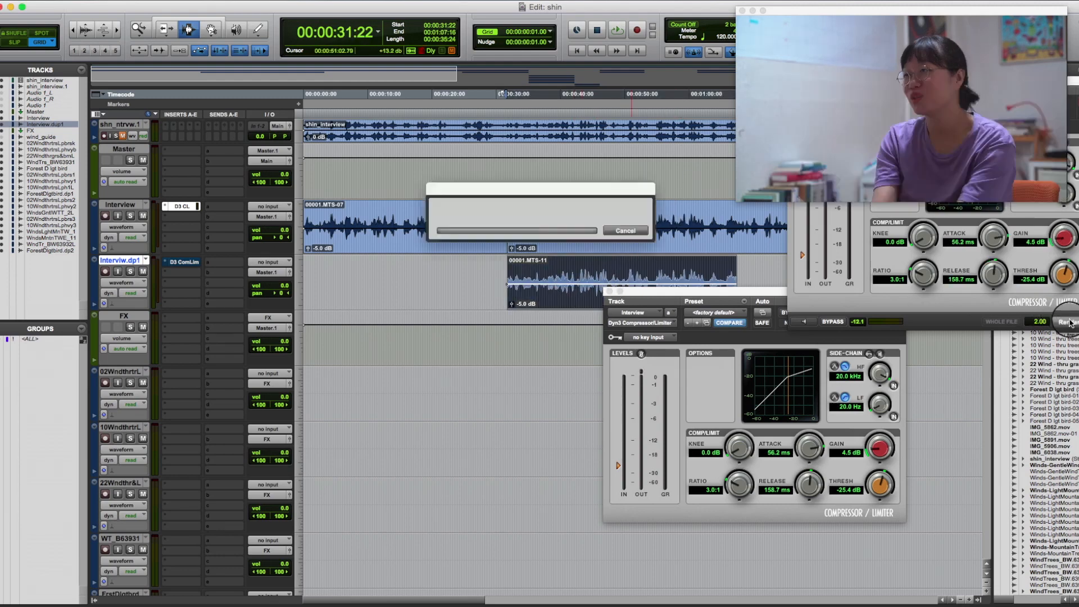
{"action": "left_click", "coordinate": [612, 291]}
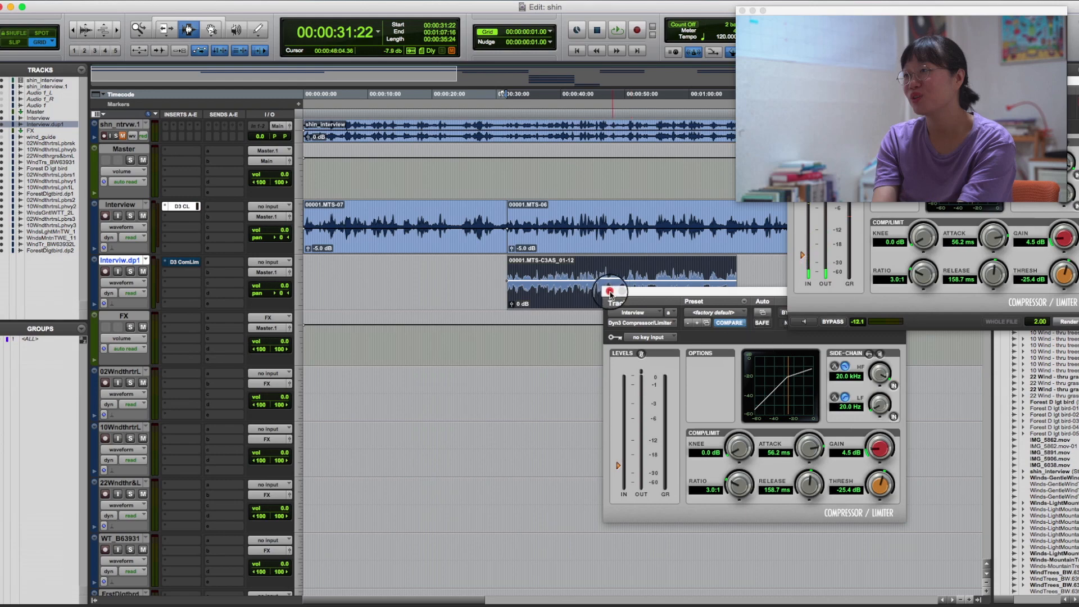
{"action": "left_click", "coordinate": [610, 292]}
Compare the peaks of the compressed waveform with the original Interview waveform between about 00:00:40 and 00:00:45.
{"action": "left_click", "coordinate": [592, 285]}
{"action": "key", "text": "t"}
{"action": "key", "text": "t"}
{"action": "key", "text": "t"}
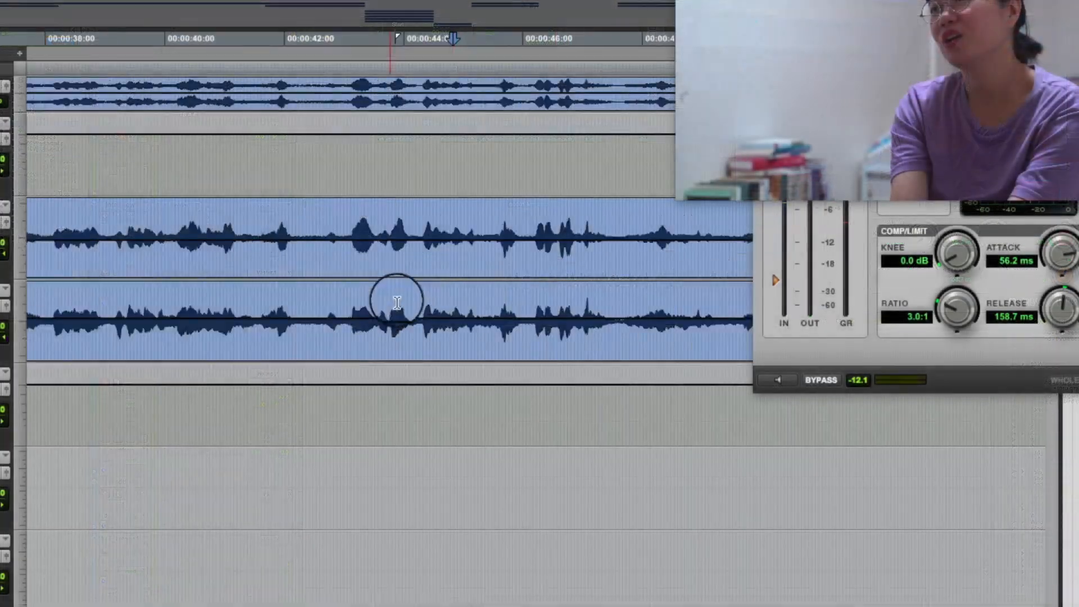
{"action": "left_click_drag", "start_coordinate": [188, 222], "coordinate": [446, 222]}
{"action": "left_click", "coordinate": [222, 317]}
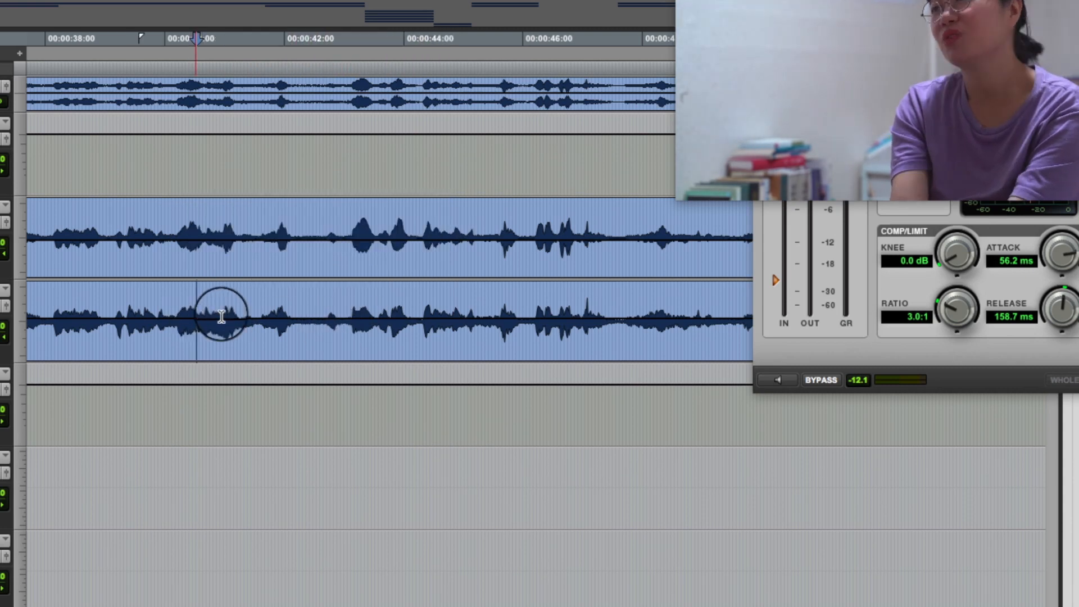
{"action": "left_click_drag", "start_coordinate": [222, 317], "coordinate": [455, 312]}
{"action": "left_click", "coordinate": [367, 319]}
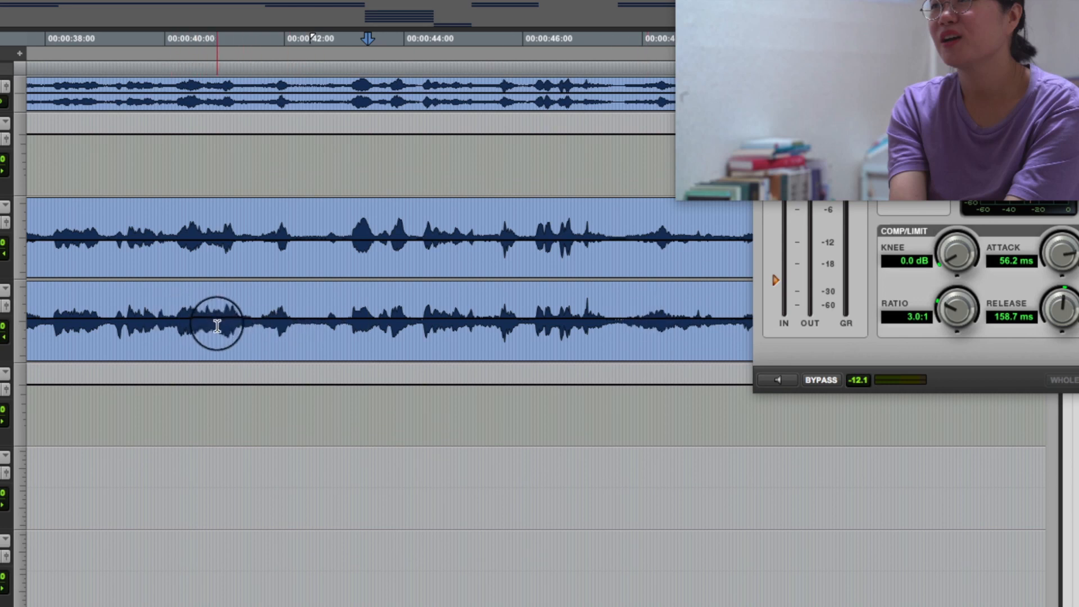
{"action": "left_click", "coordinate": [392, 313]}
{"action": "left_click", "coordinate": [432, 302]}
{"action": "left_click", "coordinate": [450, 303]}
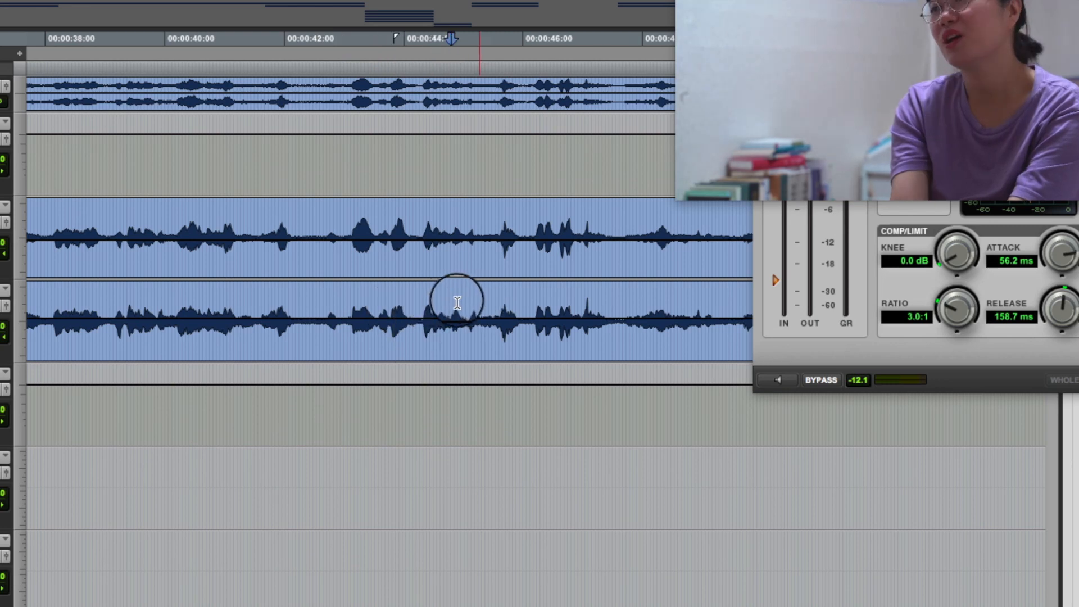
Play the Interview track with its compressor active and the rendered duplicate, soloing each in turn from around 00:00:40.
{"action": "left_click", "coordinate": [422, 301]}
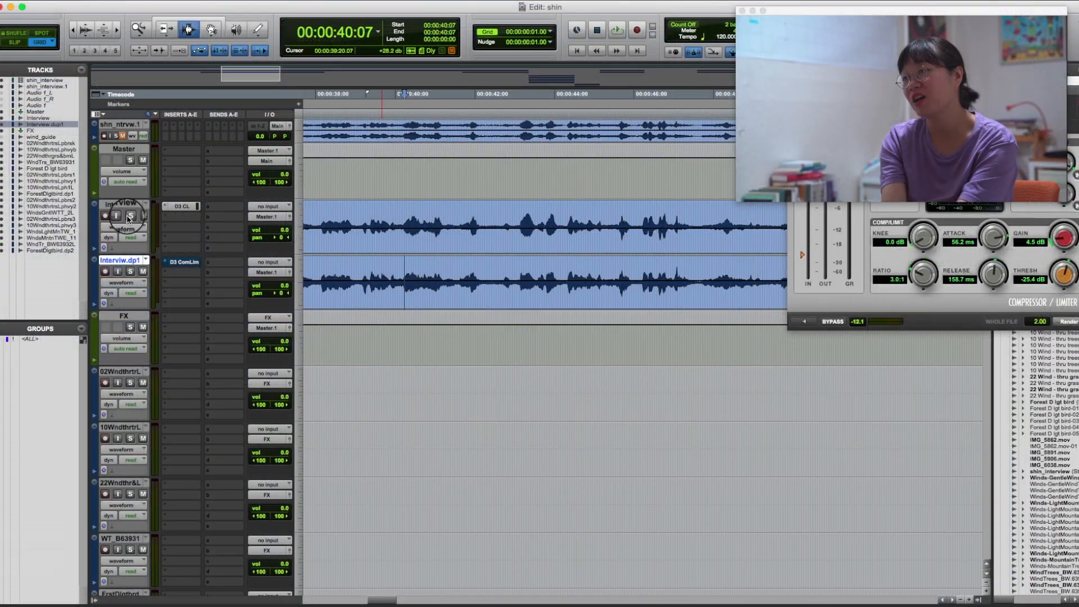
{"action": "key", "text": "space"}
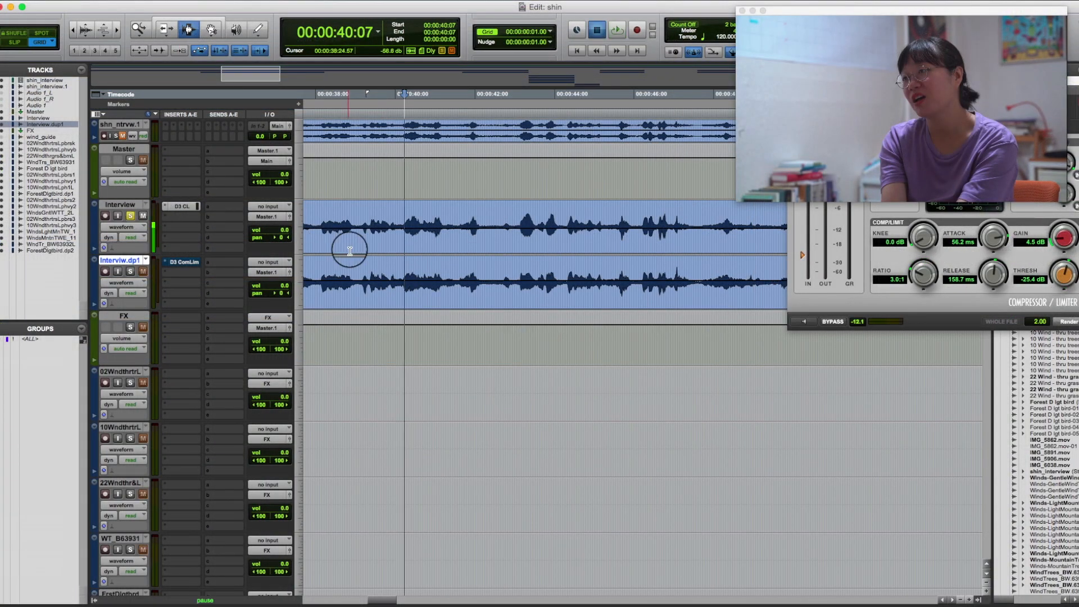
{"action": "key", "text": "space"}
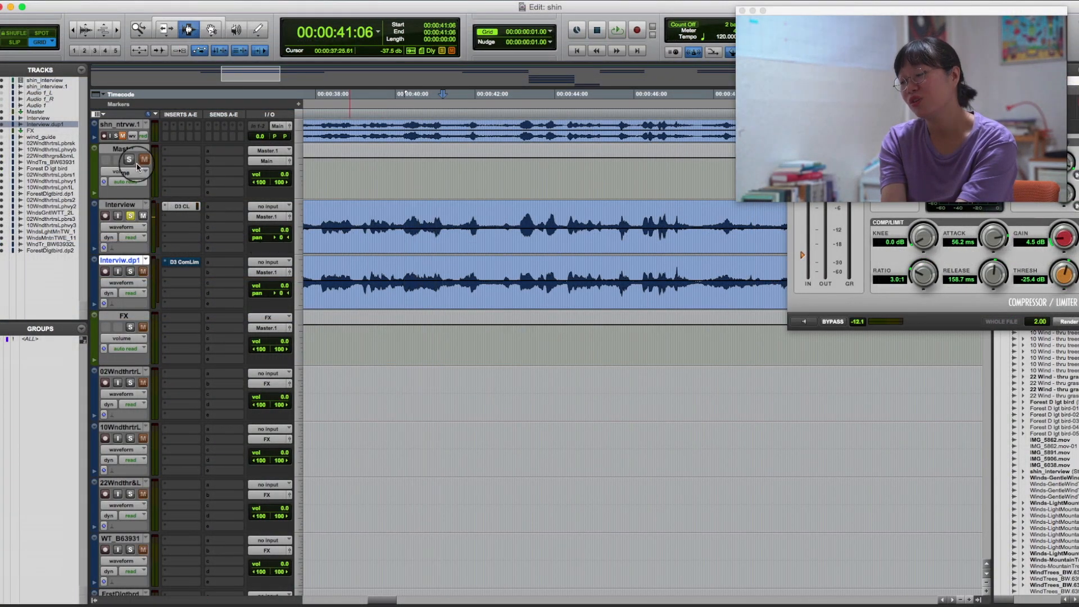
{"action": "key", "text": "space"}
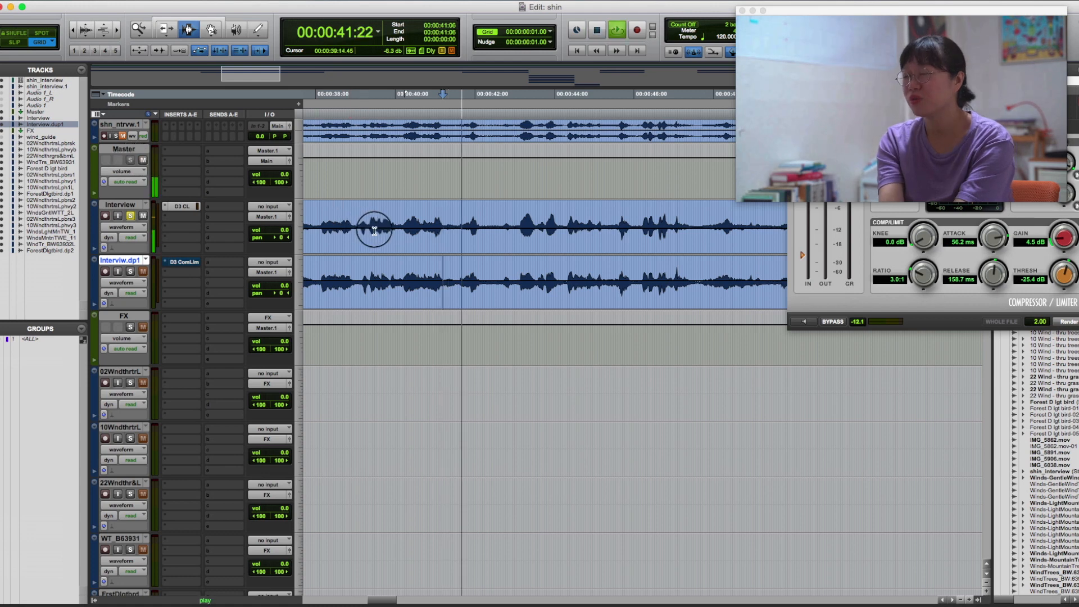
{"action": "left_click", "coordinate": [130, 273]}
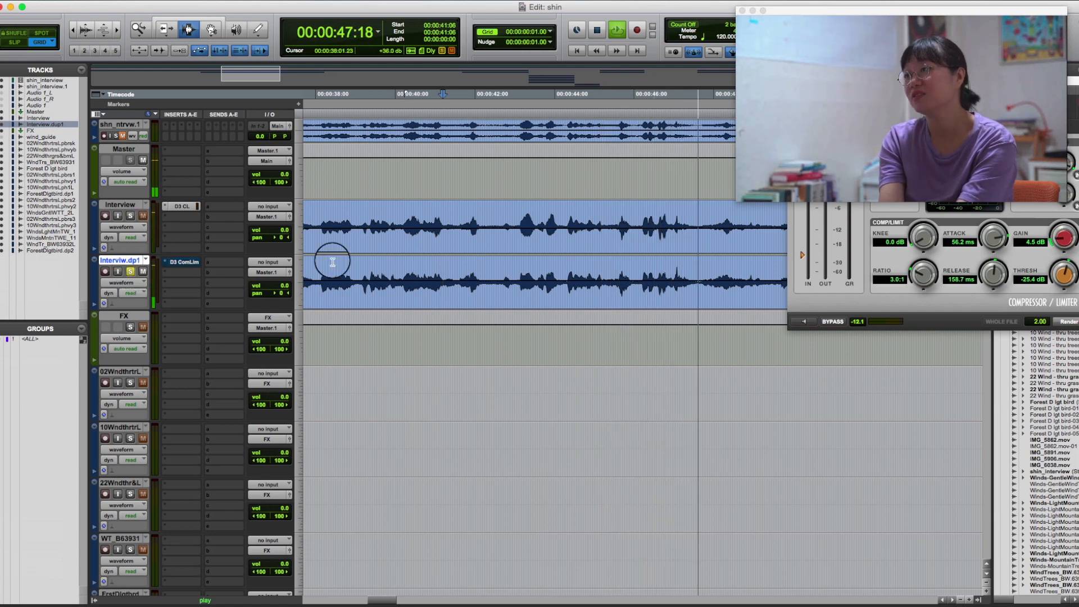
{"action": "key", "text": "space"}
Bypass the Interview track's compressor and audition the uncompressed track against the rendered duplicate, soloing each in turn from about 00:00:39.
{"action": "left_click", "coordinate": [539, 281]}
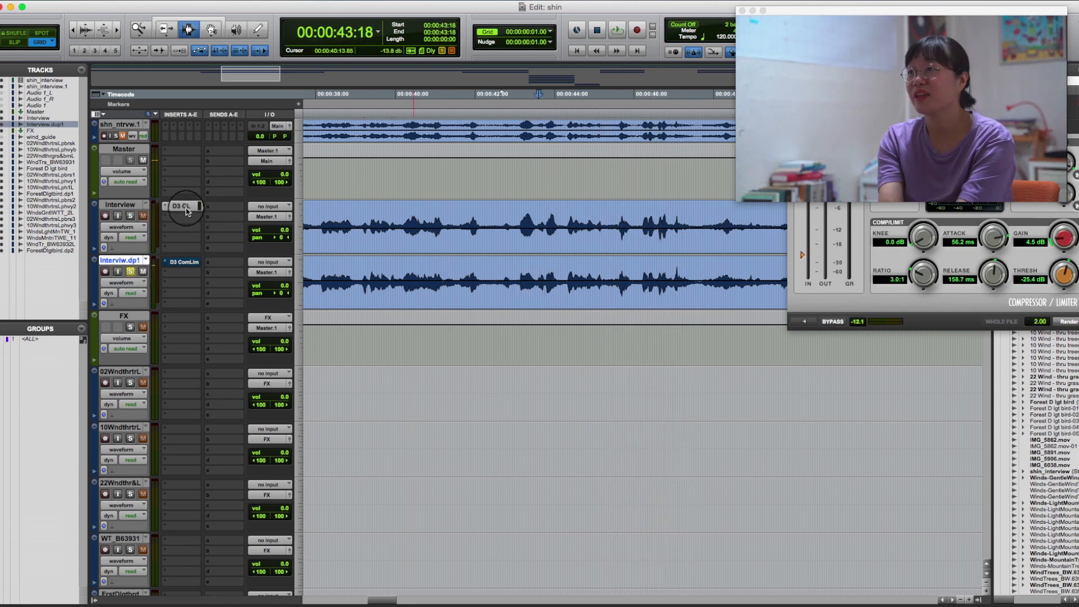
{"action": "left_click", "coordinate": [373, 225]}
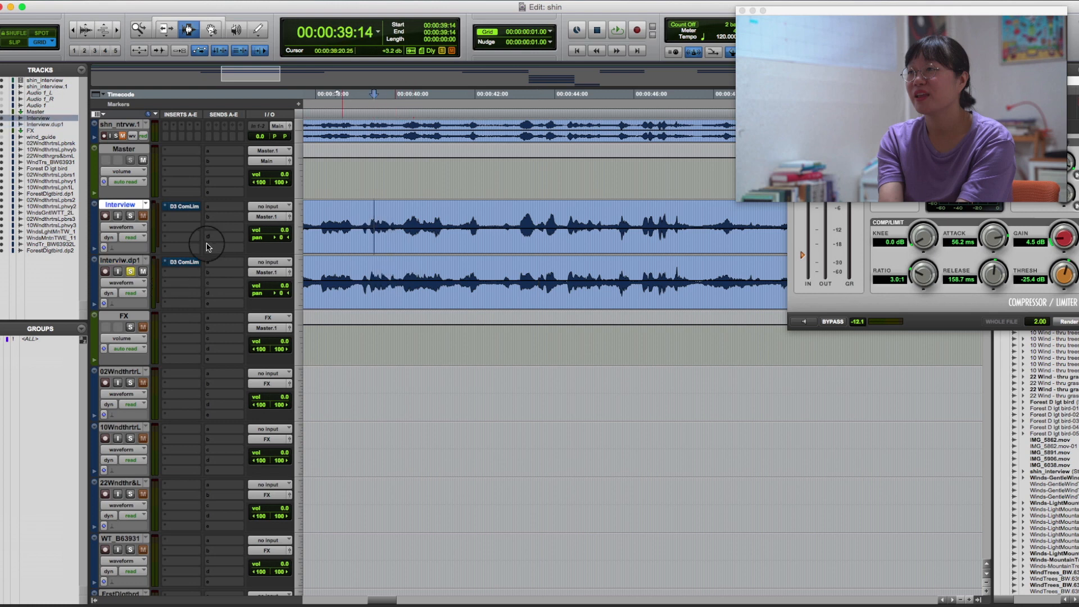
{"action": "left_click", "coordinate": [130, 216]}
{"action": "key", "text": "space"}
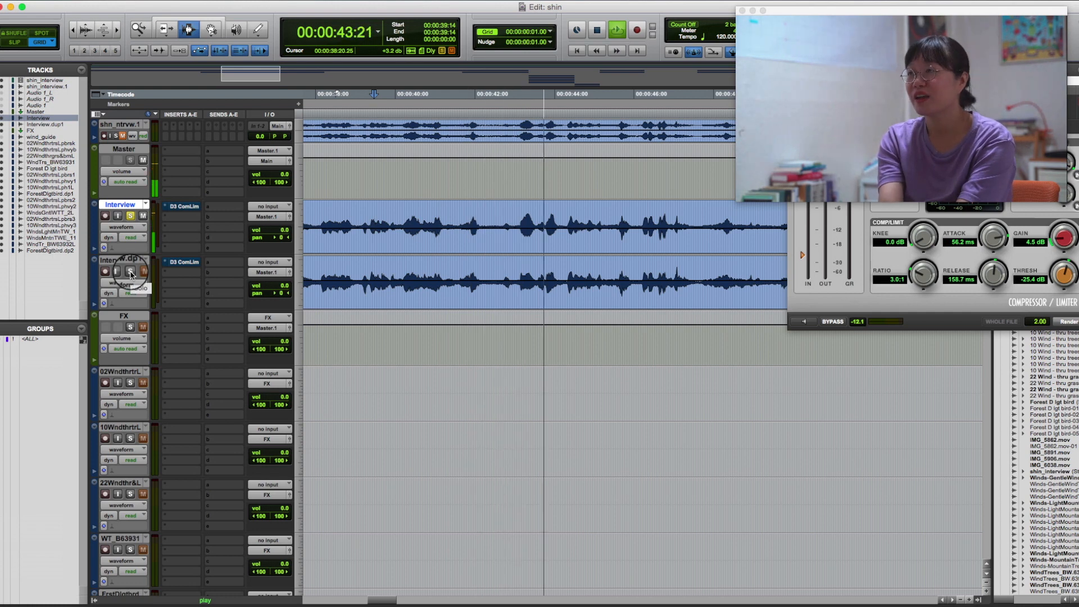
{"action": "key", "text": "space"}
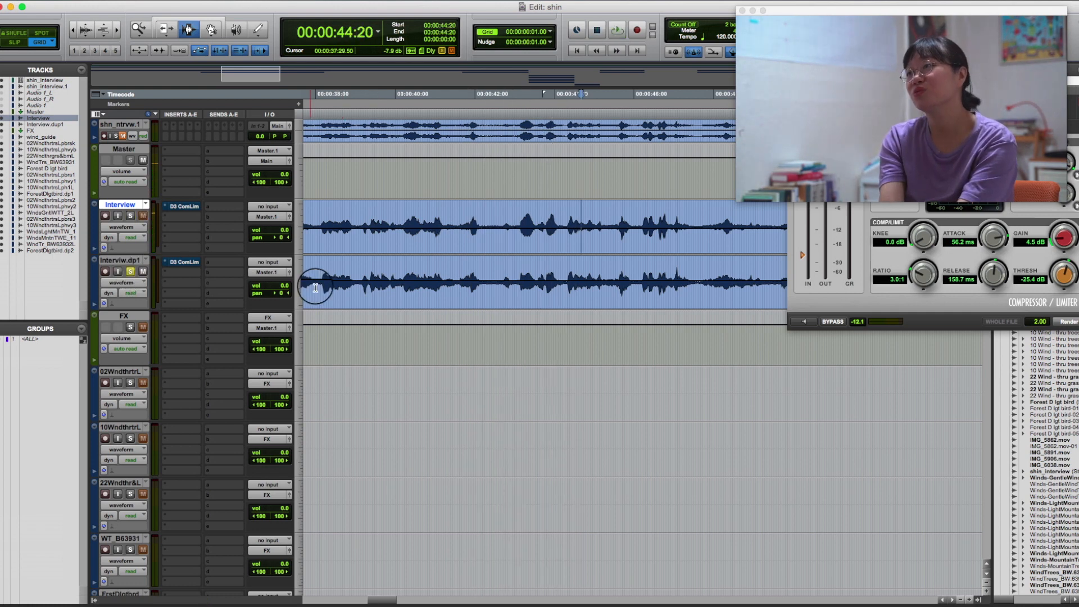
{"action": "left_click", "coordinate": [350, 281]}
{"action": "key", "text": "space"}
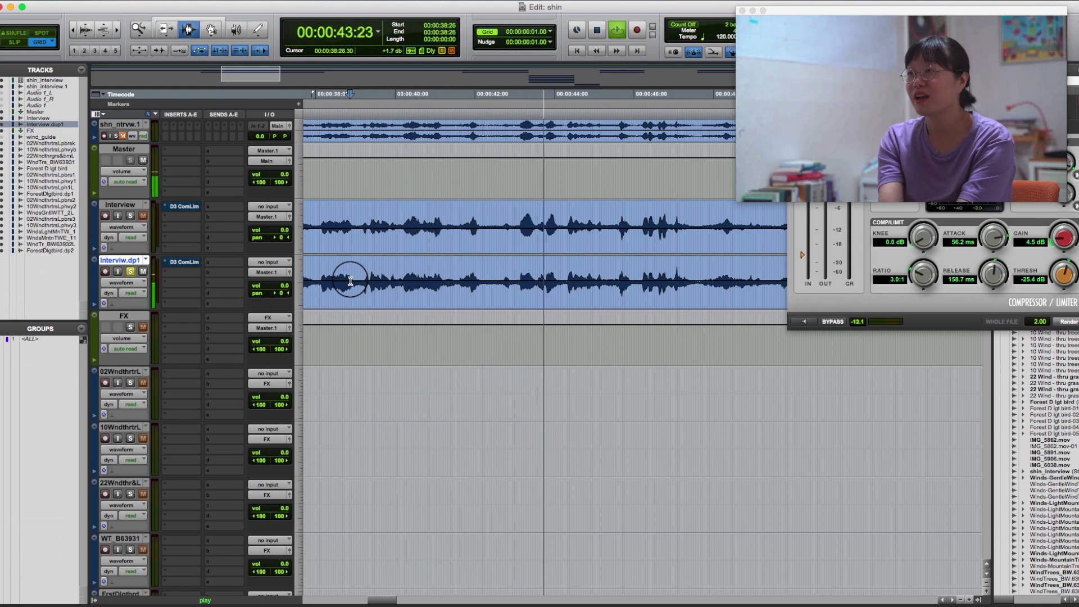
{"action": "key", "text": "space"}
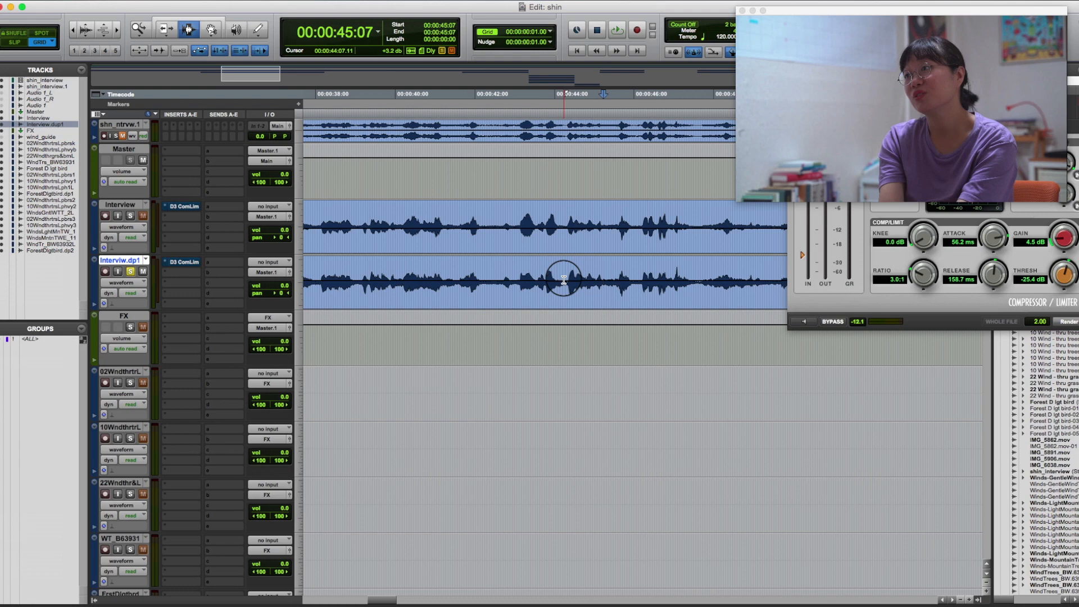
Move the AudioSuite window clear of the duplicate track and examine its rendered waveform between about 00:00:42 and 00:00:54.
{"action": "left_click", "coordinate": [952, 325]}
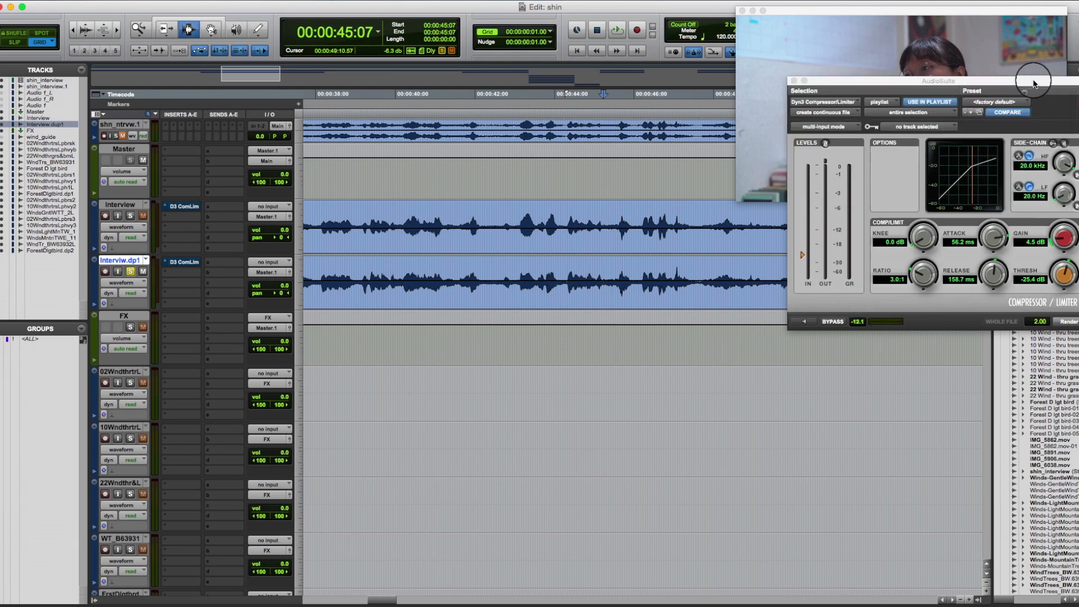
{"action": "left_click_drag", "start_coordinate": [1033, 82], "coordinate": [840, 332]}
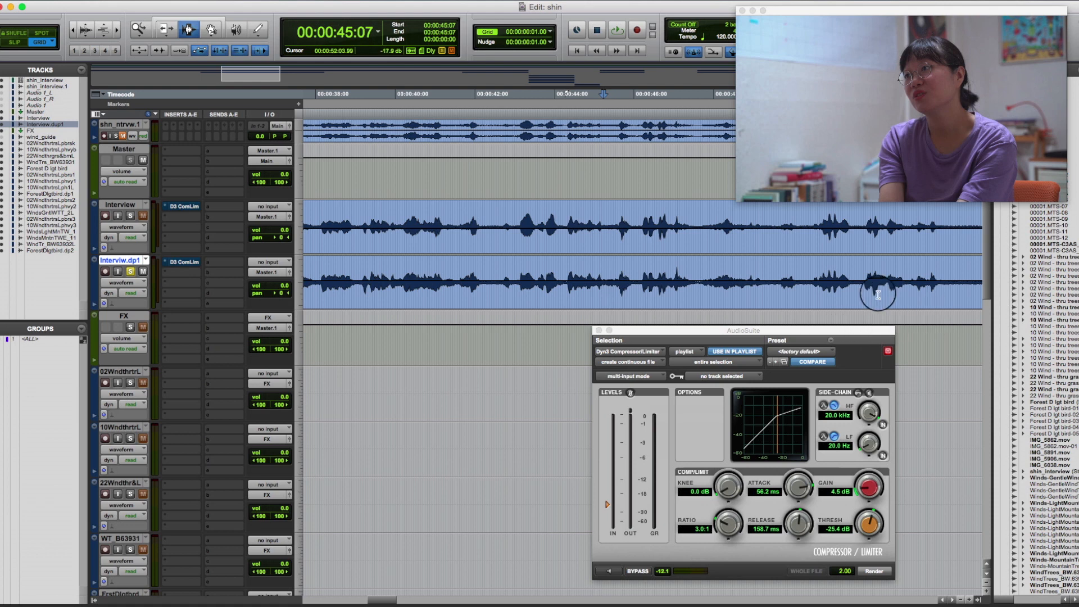
{"action": "left_click_drag", "start_coordinate": [813, 284], "coordinate": [957, 285]}
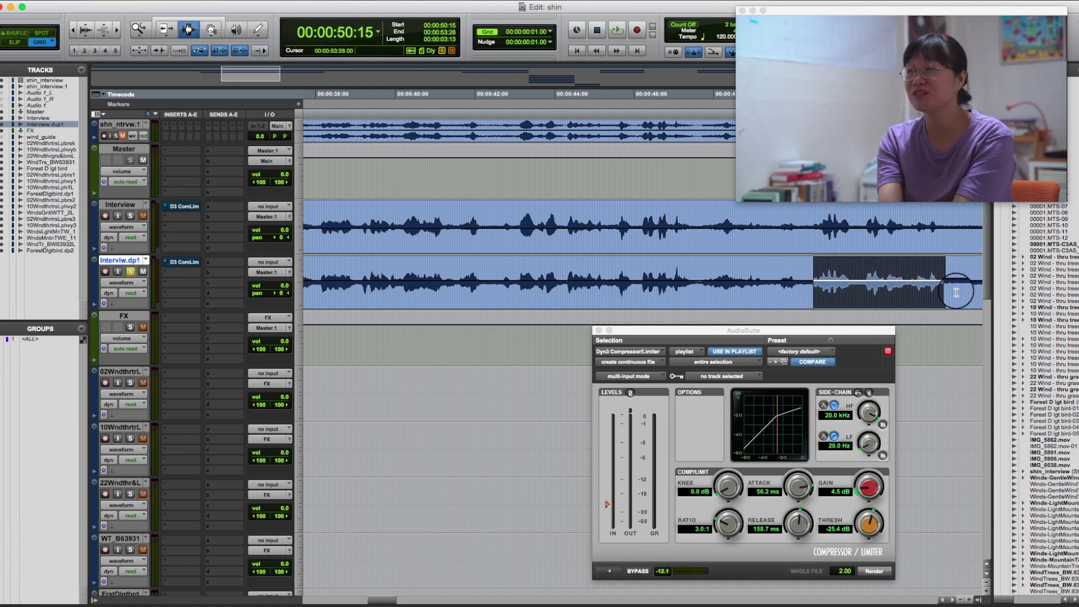
{"action": "left_click_drag", "start_coordinate": [493, 285], "coordinate": [653, 287]}
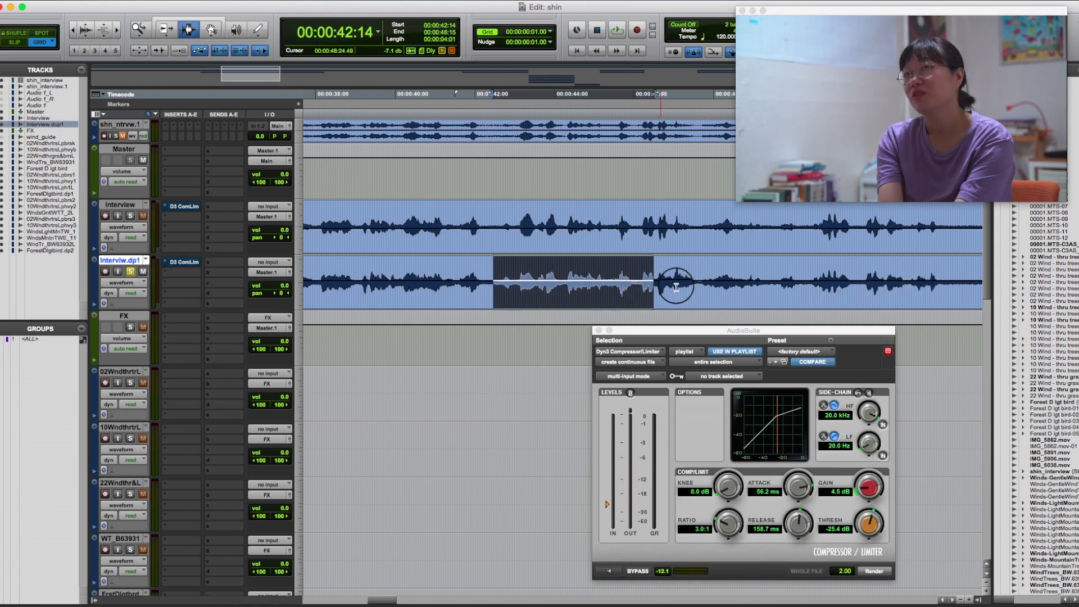
{"action": "key", "text": "r"}
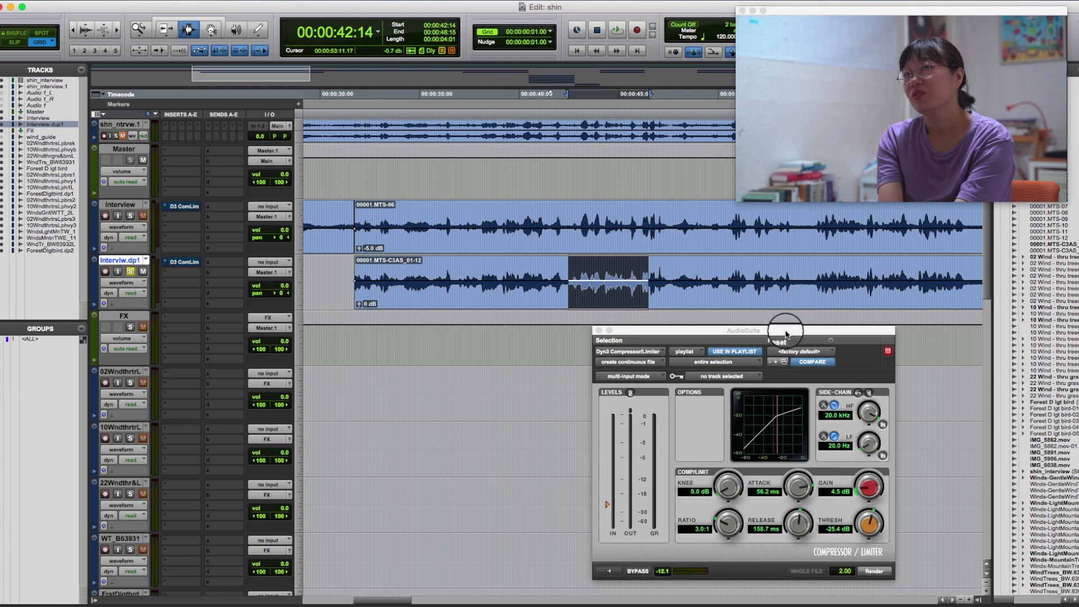
{"action": "left_click_drag", "start_coordinate": [786, 334], "coordinate": [785, 328]}
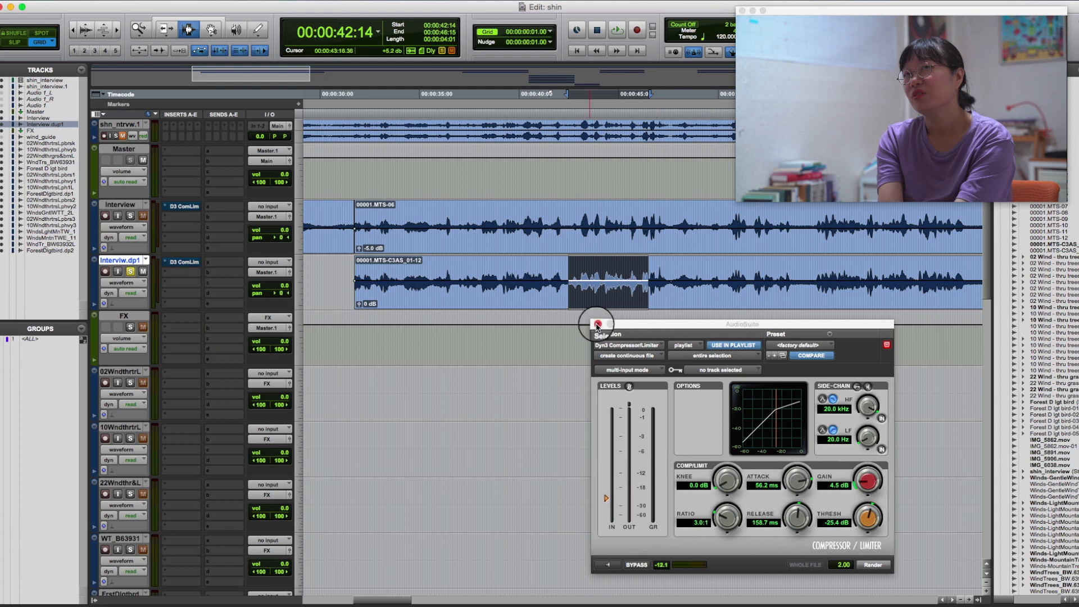
{"action": "left_click_drag", "start_coordinate": [598, 326], "coordinate": [585, 332]}
{"action": "left_click", "coordinate": [581, 283]}
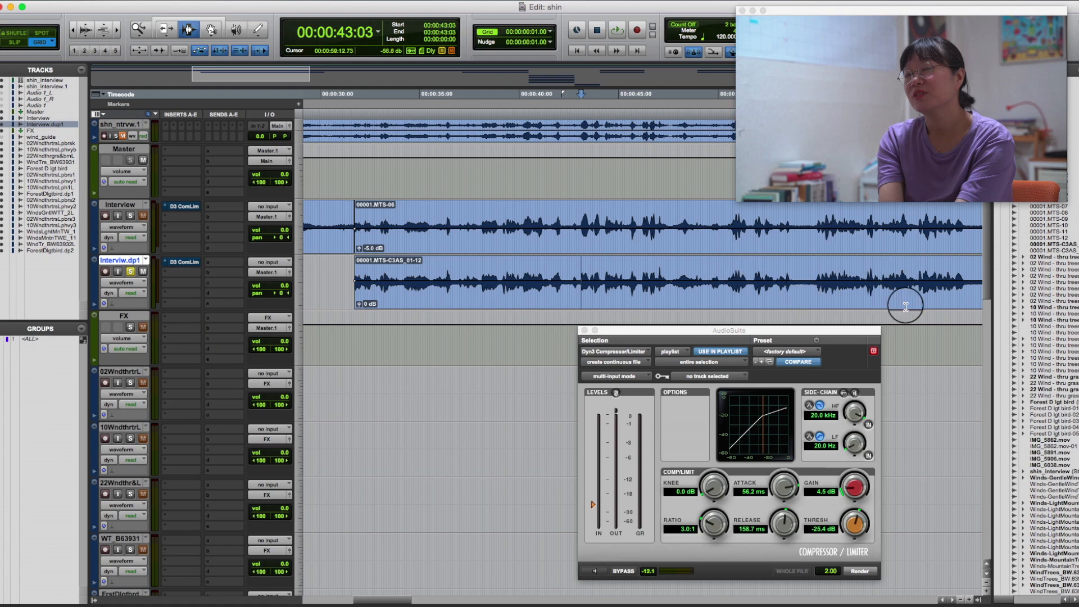
Delete the rendered clip 00001.MTS-C3AS_01-12 from the duplicate track and place the cursor at 00:00:34:17 on the Interview track.
{"action": "double_click", "coordinate": [470, 284]}
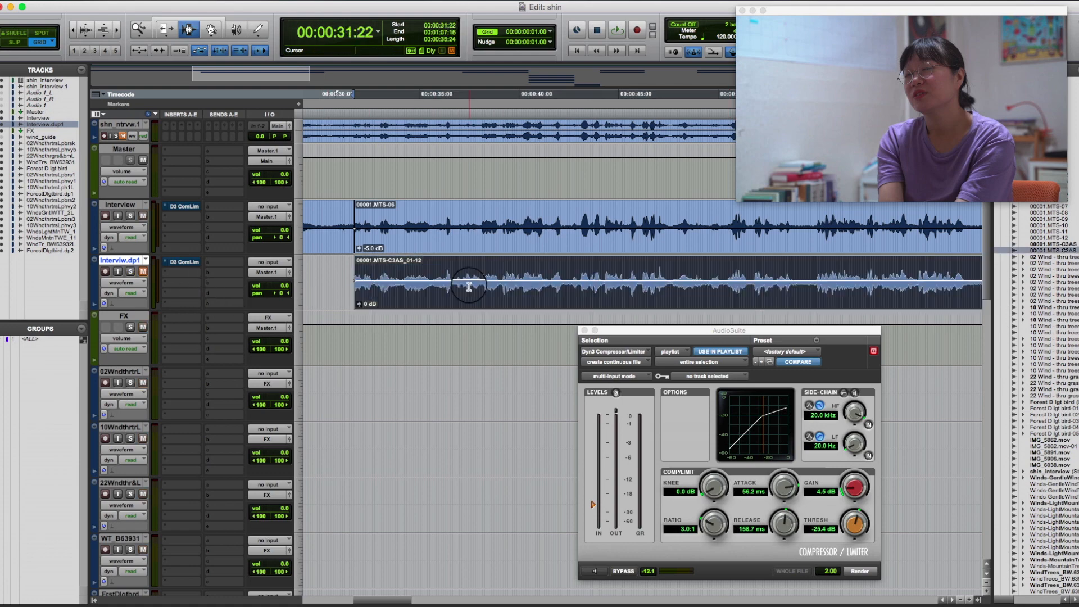
{"action": "key", "text": "Delete"}
{"action": "left_click", "coordinate": [410, 225]}
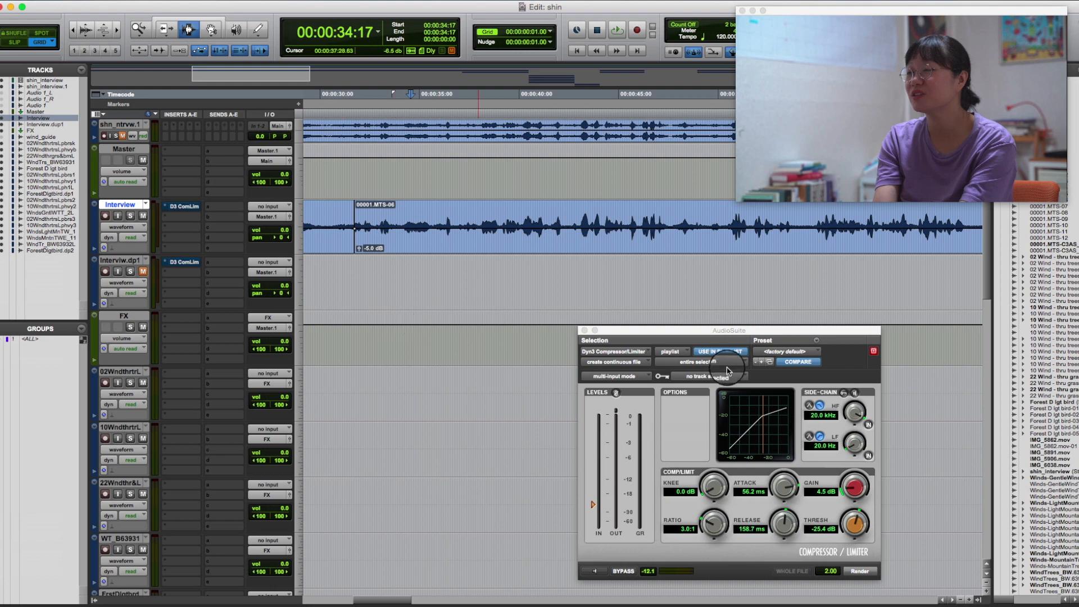
Shift the AudioSuite compressor window and set its ratio to 100.0:1.
{"action": "left_click_drag", "start_coordinate": [704, 332], "coordinate": [701, 262]}
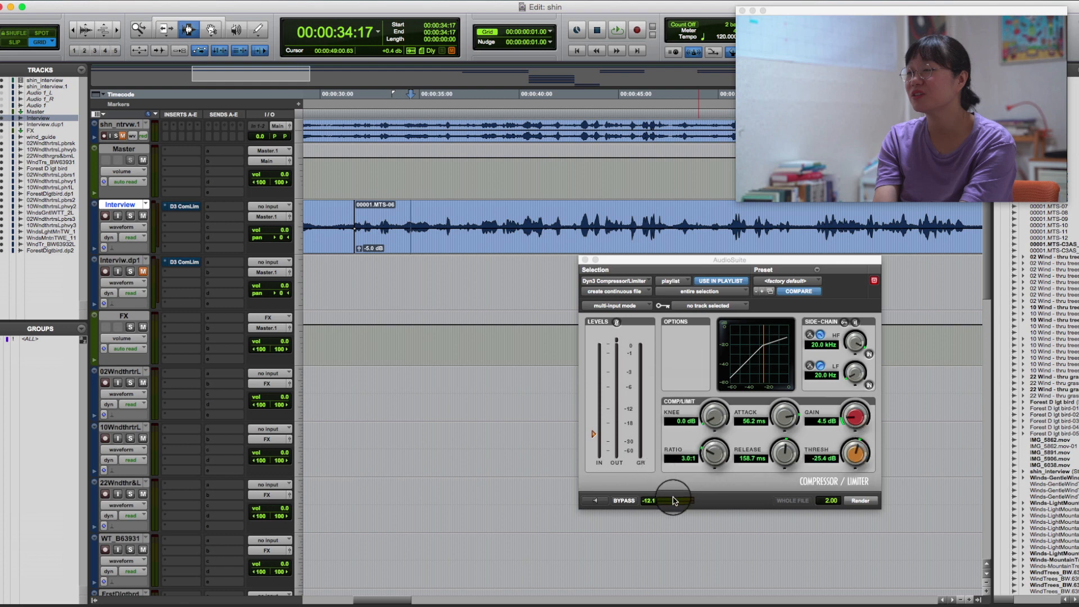
{"action": "left_click_drag", "start_coordinate": [708, 460], "coordinate": [718, 402]}
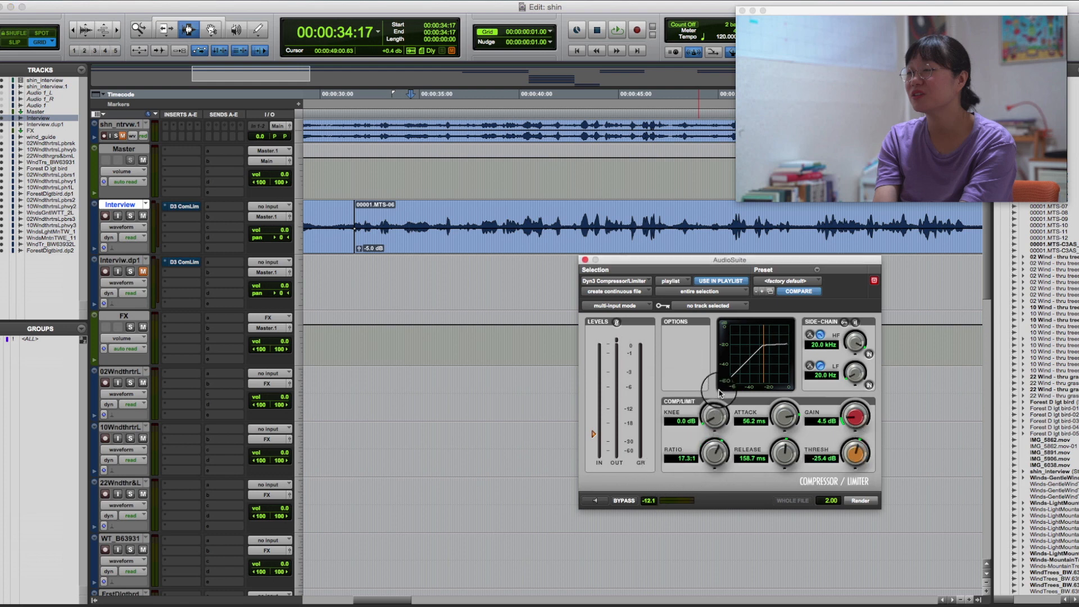
{"action": "left_click_drag", "start_coordinate": [714, 458], "coordinate": [762, 339]}
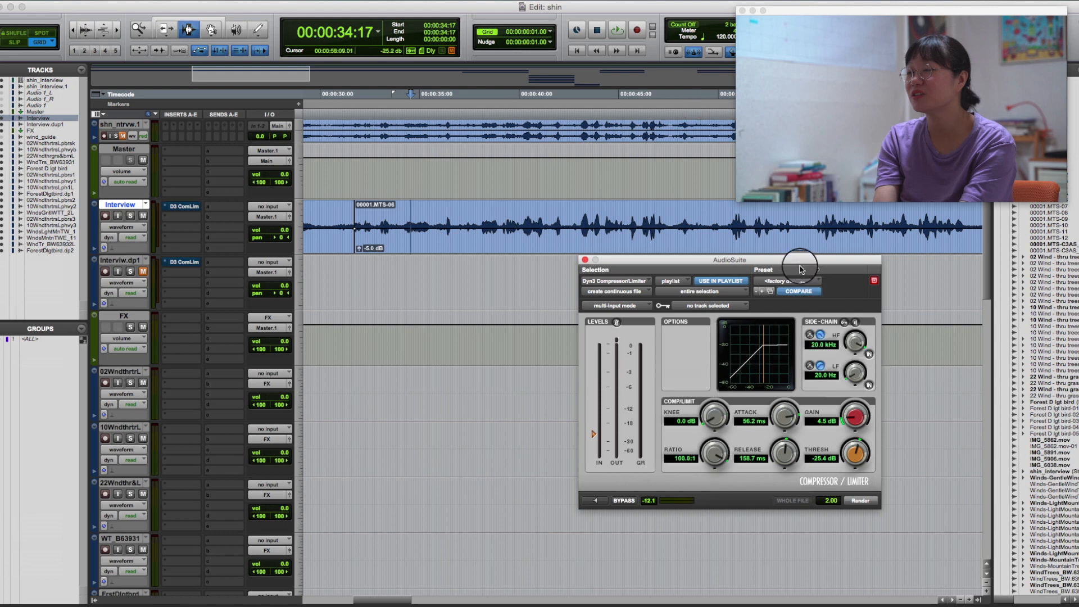
Play the Interview track from 00:00:38:04, take its compressor out of bypass and open the compressor's window.
{"action": "left_click", "coordinate": [482, 215]}
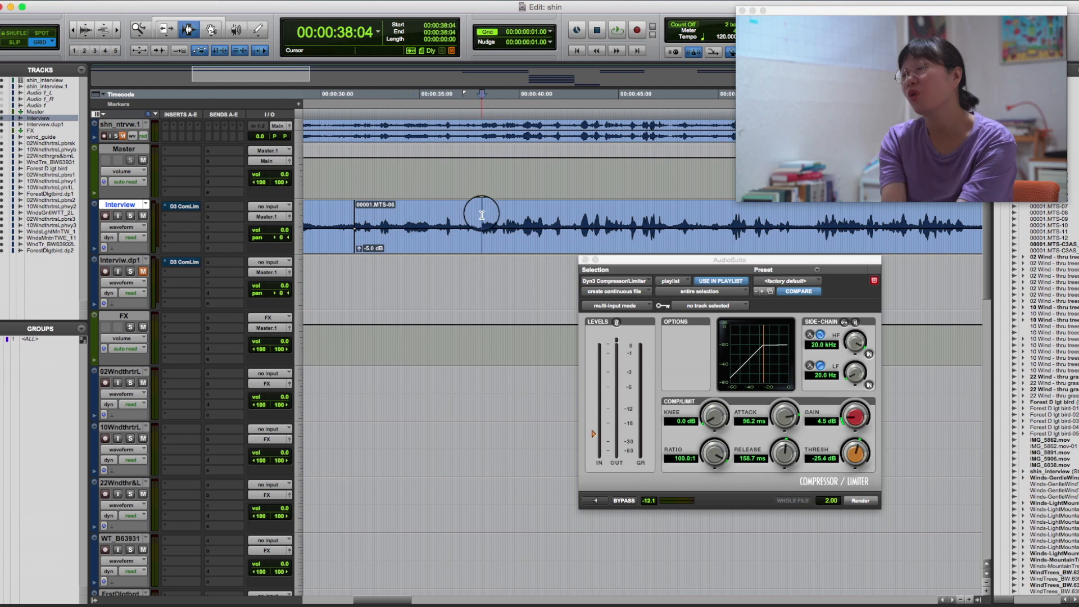
{"action": "key", "text": "space"}
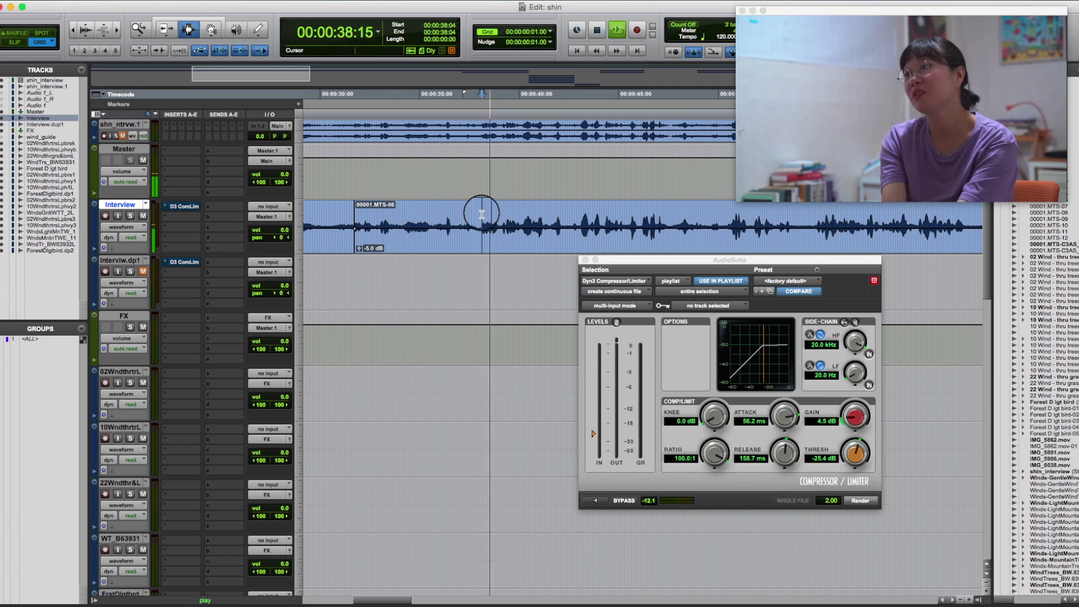
{"action": "left_click", "coordinate": [184, 208], "text": "super"}
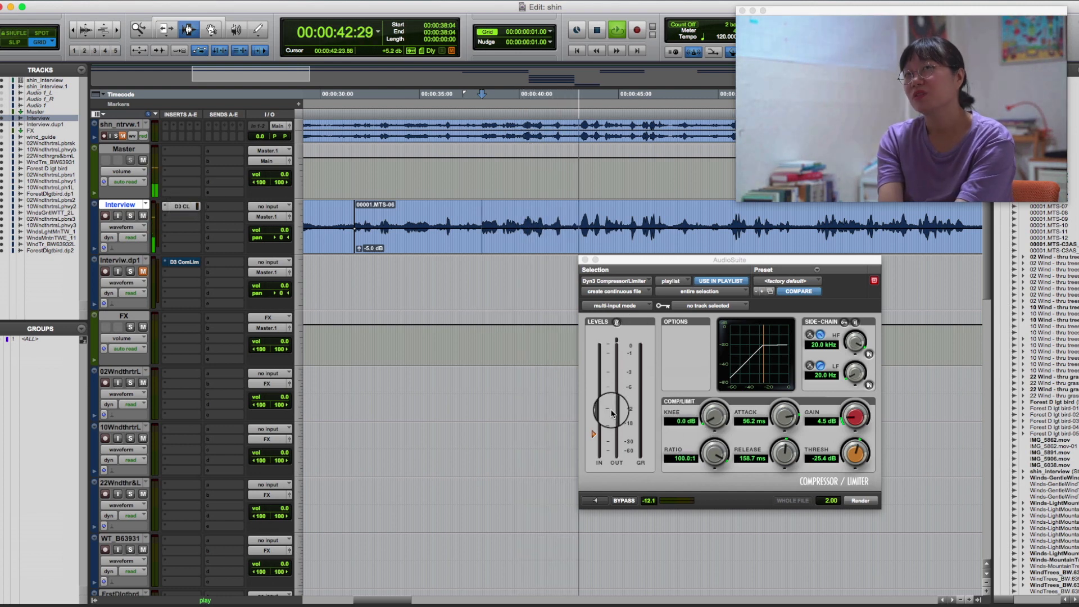
{"action": "left_click", "coordinate": [181, 206]}
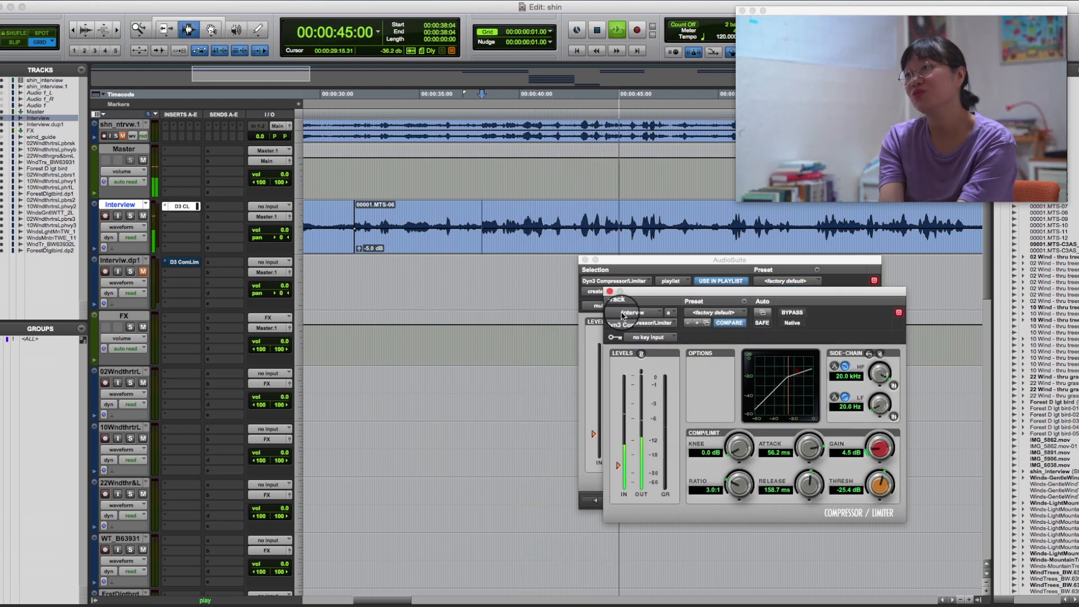
Close the AudioSuite window, set the Interview compressor's ratio to 100.0:1 during playback and stop.
{"action": "left_click", "coordinate": [586, 260]}
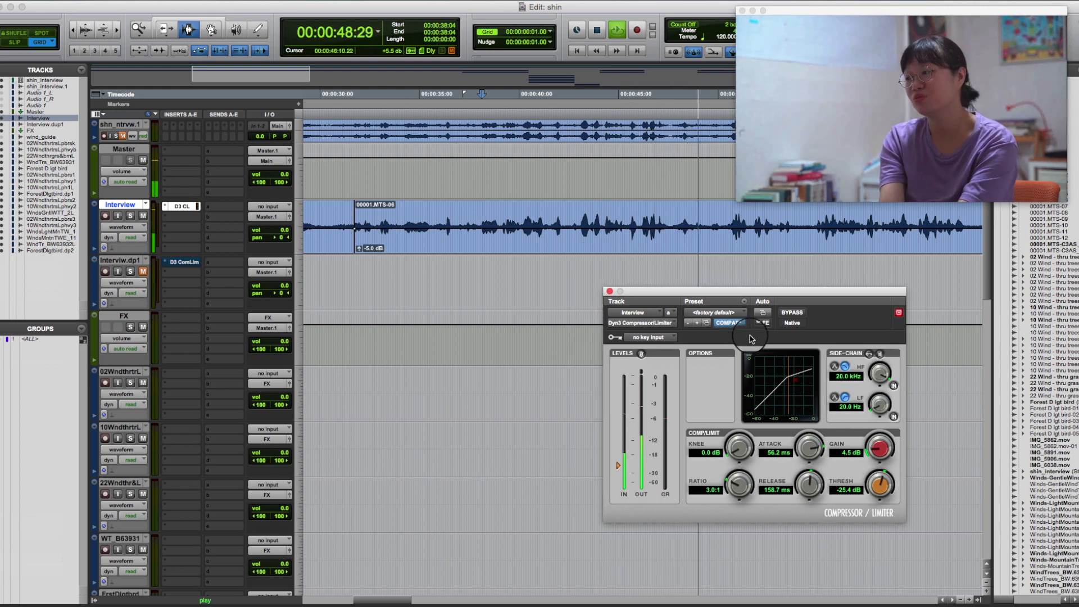
{"action": "left_click_drag", "start_coordinate": [741, 490], "coordinate": [752, 366]}
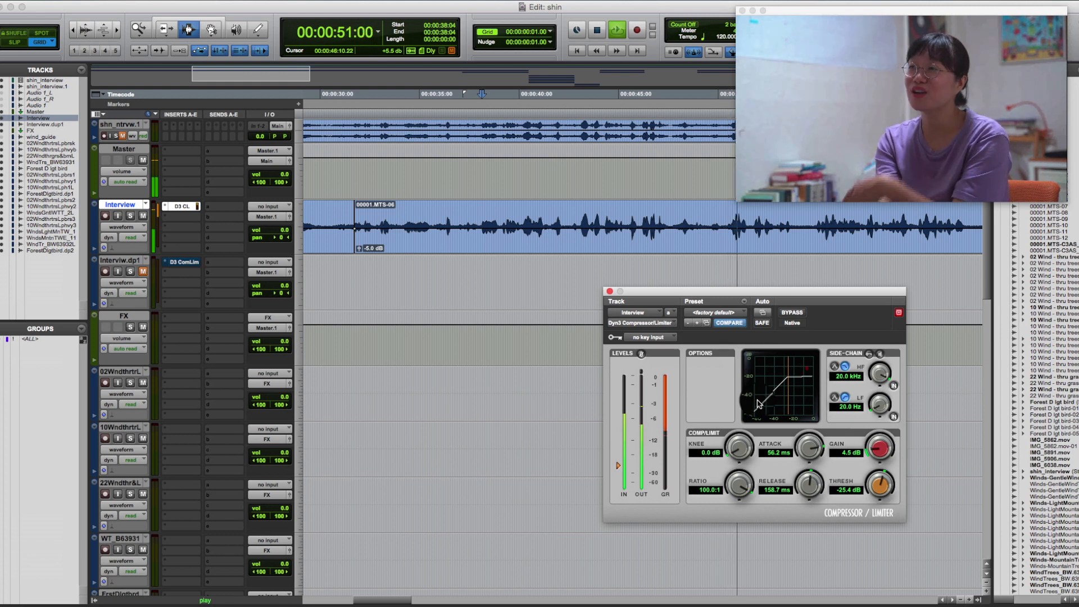
{"action": "key", "text": "space"}
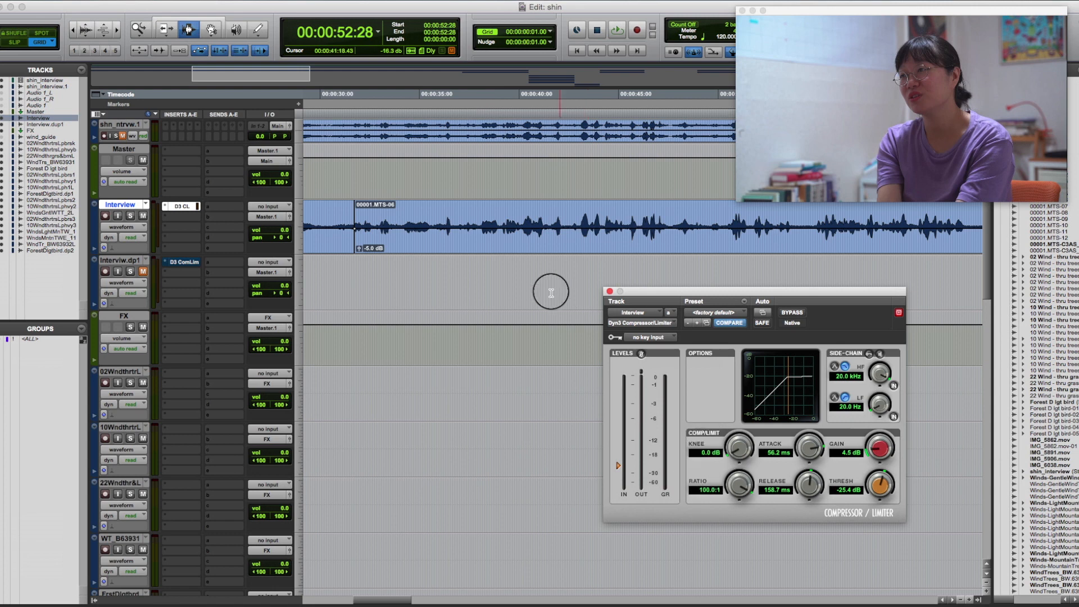
Mark the Interview passage from about 00:00:38 to 00:00:47 and examine its waveform peaks beside the compressor's curve.
{"action": "left_click_drag", "start_coordinate": [481, 225], "coordinate": [674, 224]}
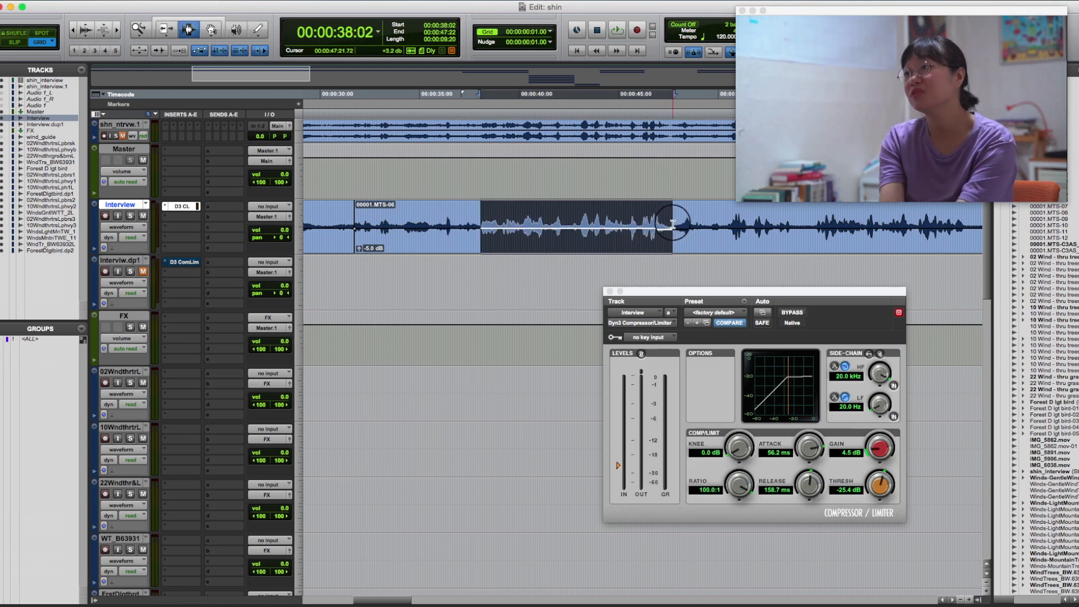
{"action": "left_click", "coordinate": [477, 216]}
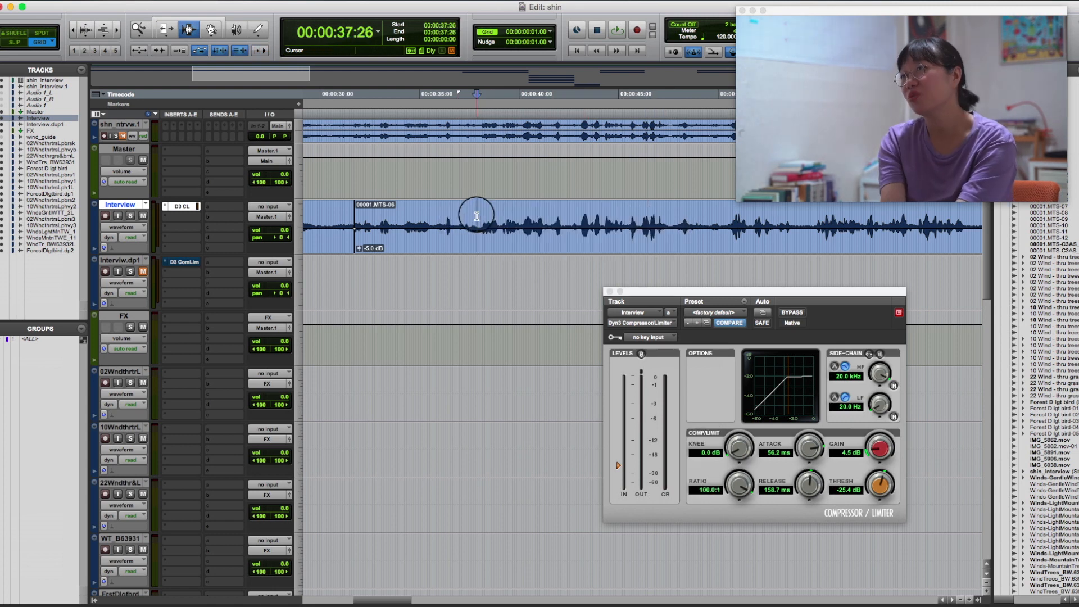
{"action": "left_click_drag", "start_coordinate": [495, 215], "coordinate": [675, 216]}
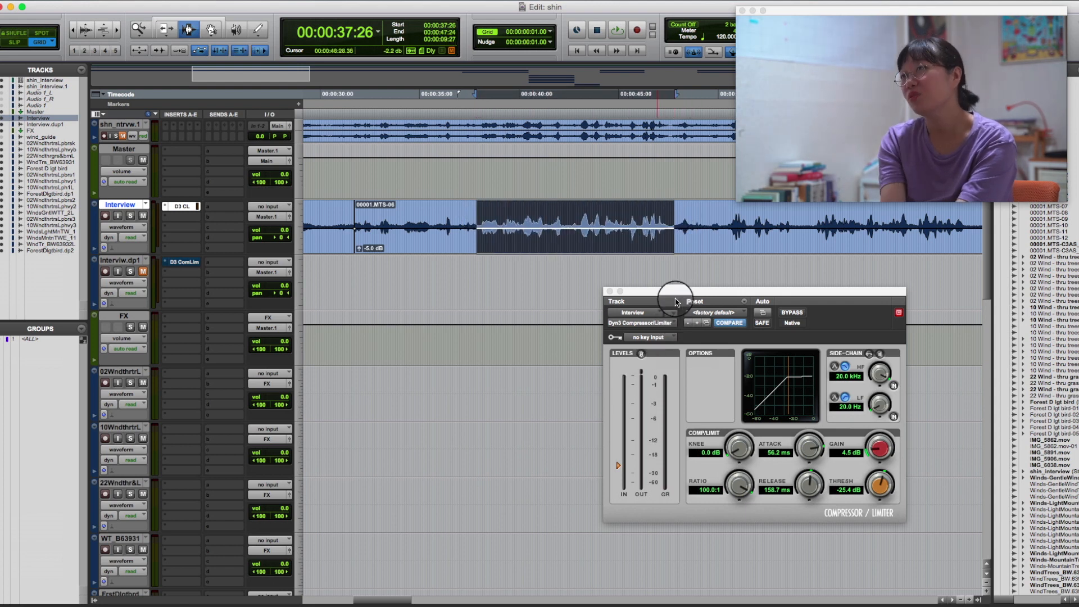
{"action": "left_click_drag", "start_coordinate": [677, 294], "coordinate": [662, 282]}
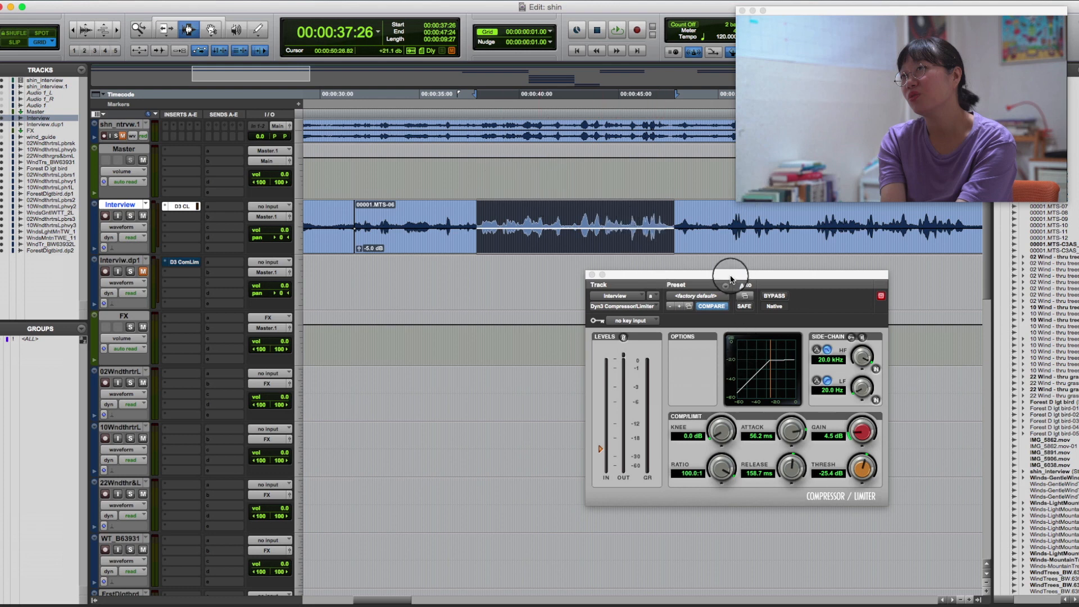
{"action": "mouse_move", "coordinate": [728, 275]}
{"action": "left_mouse_down"}
{"action": "mouse_move", "coordinate": [739, 322]}
{"action": "mouse_move", "coordinate": [743, 279]}
{"action": "left_mouse_up"}
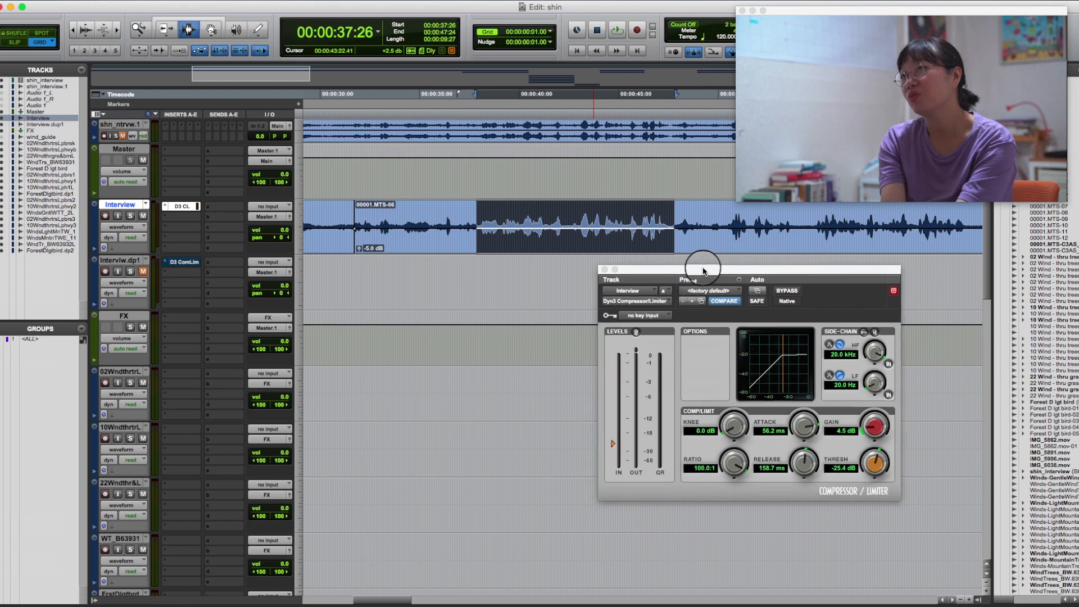
{"action": "left_click_drag", "start_coordinate": [702, 275], "coordinate": [666, 269]}
{"action": "left_click", "coordinate": [671, 222]}
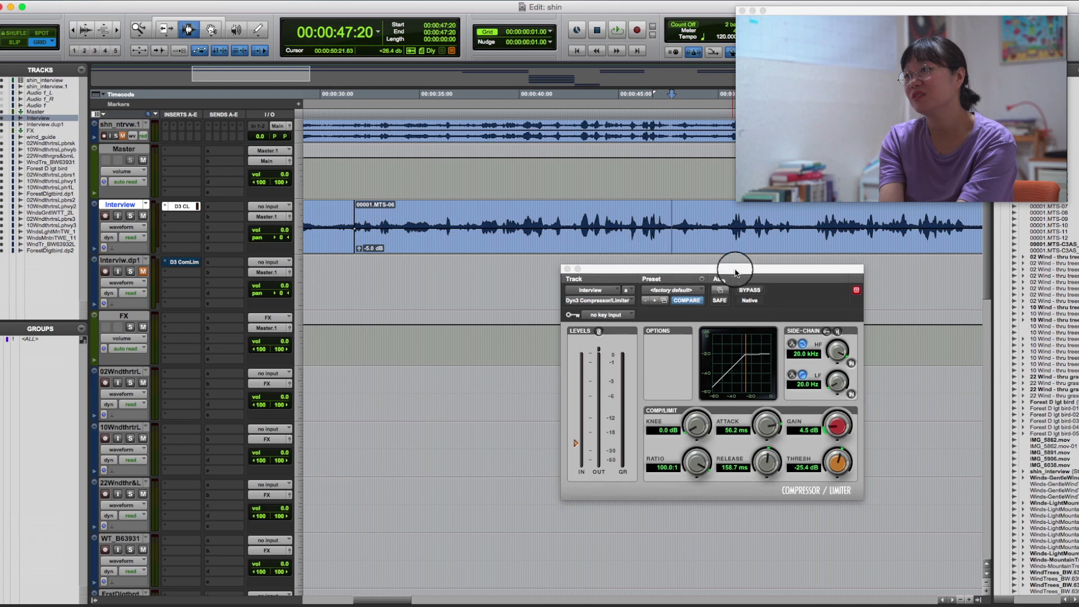
Move the Interview compressor window beneath the start of clip 00001.MTS-06.
{"action": "left_click_drag", "start_coordinate": [737, 269], "coordinate": [516, 282]}
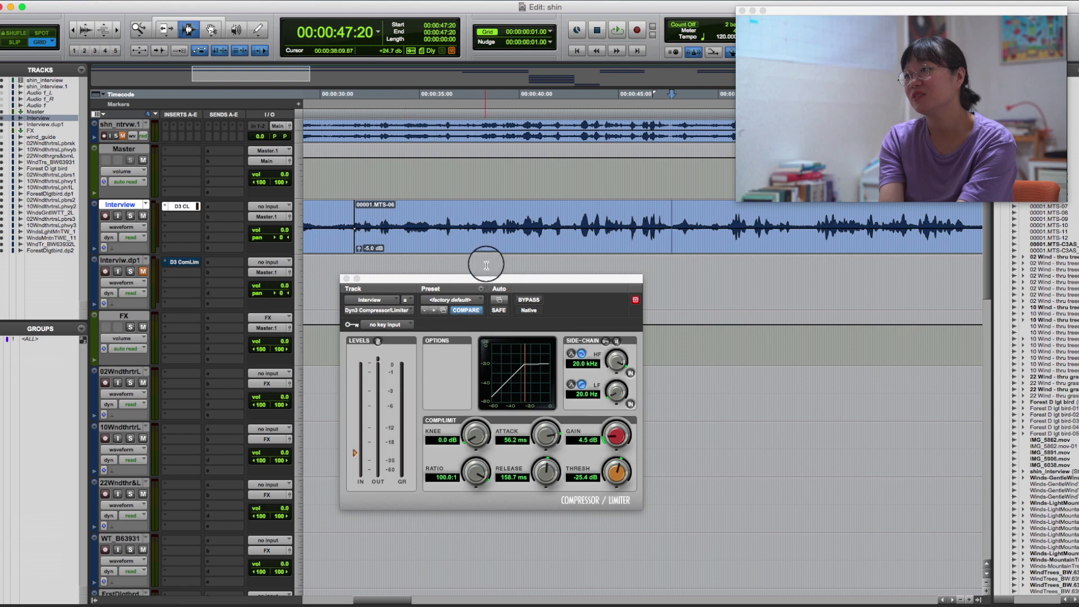
{"action": "left_click_drag", "start_coordinate": [494, 283], "coordinate": [506, 283]}
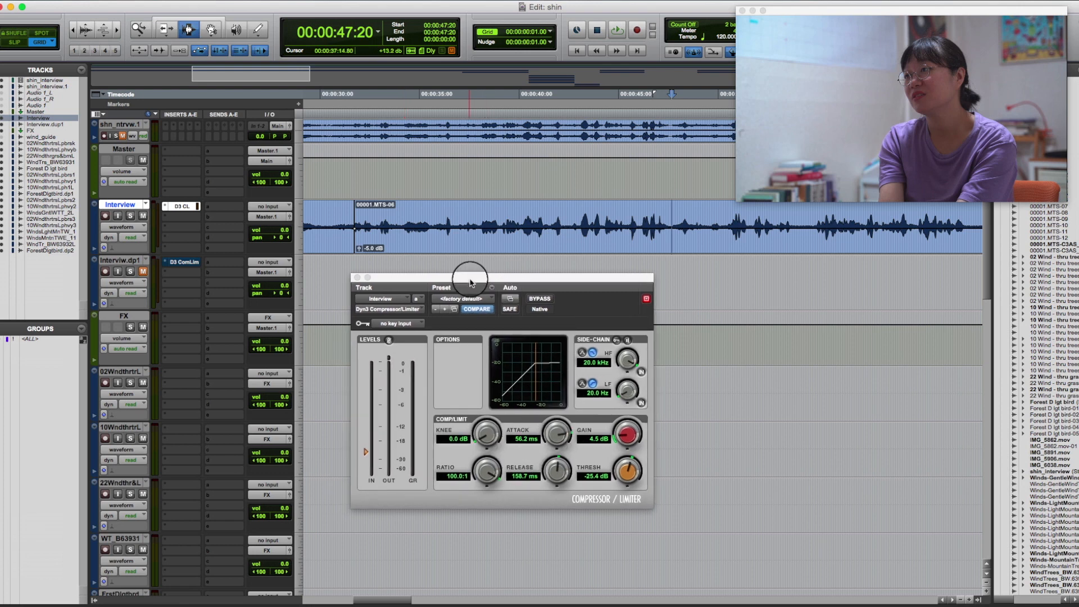
{"action": "left_click_drag", "start_coordinate": [471, 282], "coordinate": [472, 287]}
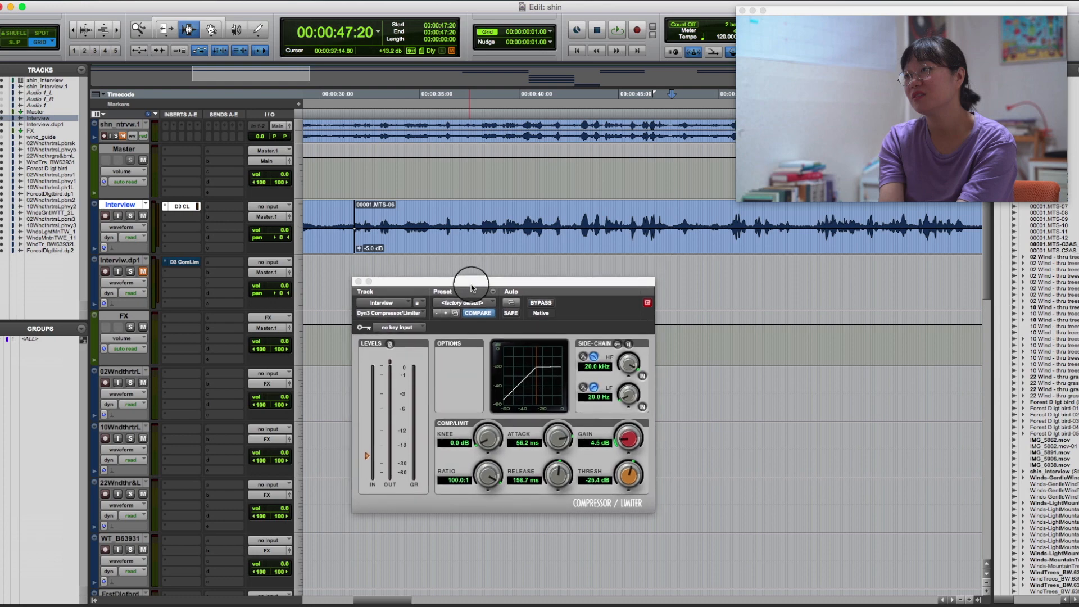